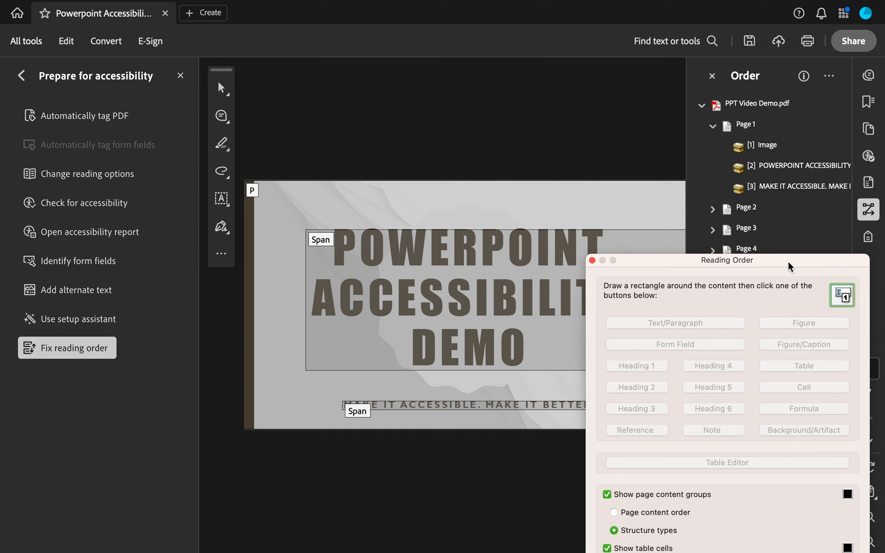
- Tag the page 1 title "POWERPOINT ACCESSIBILITY DEMO" as Heading 1
left_click_drag(771, 259, 783, 200)
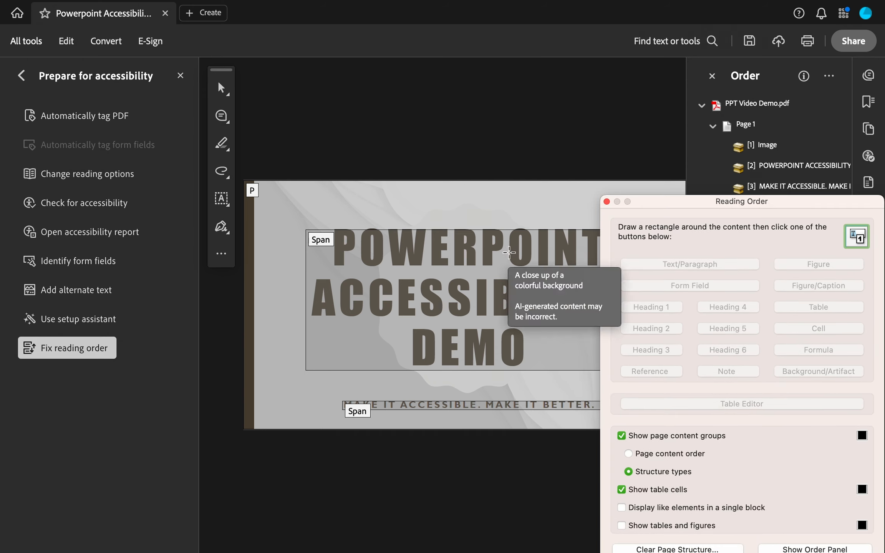
left_click(476, 23)
key("super+minus")
key("super+minus")
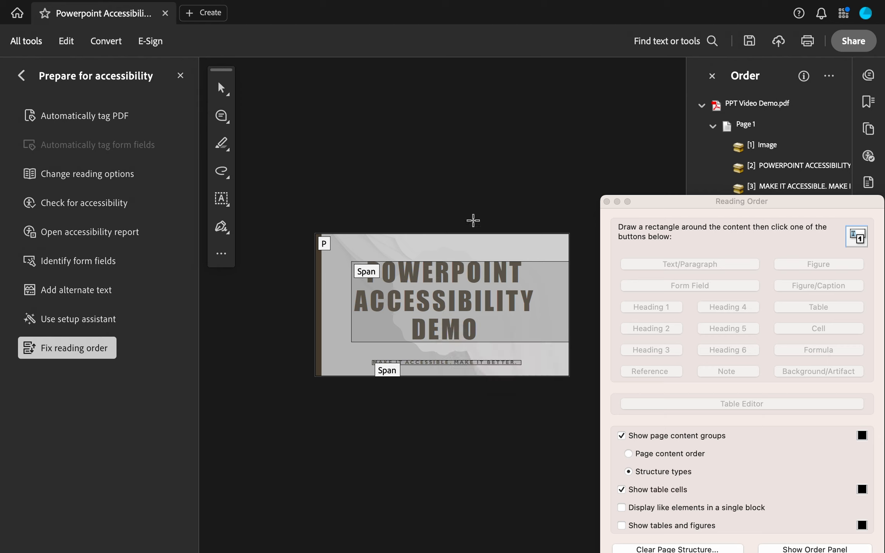
left_click(353, 279)
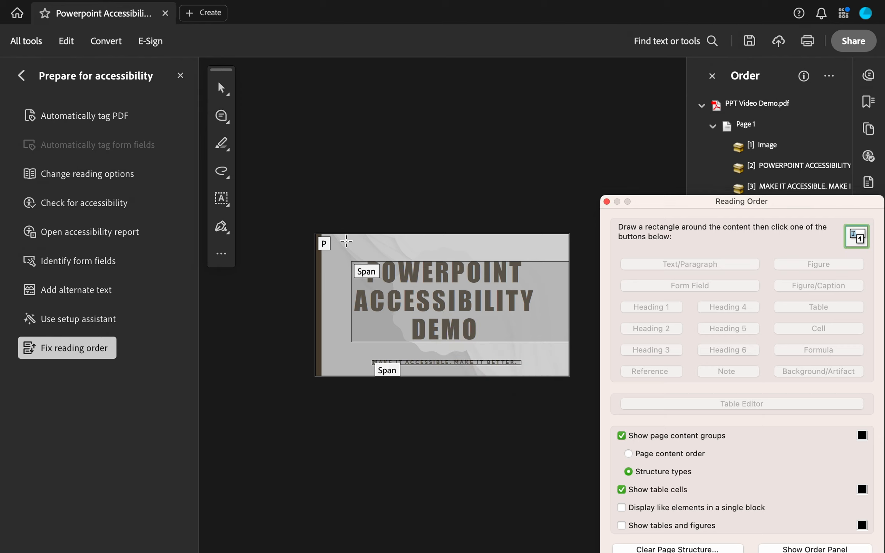
left_click_drag(342, 253, 572, 351)
left_click(652, 307)
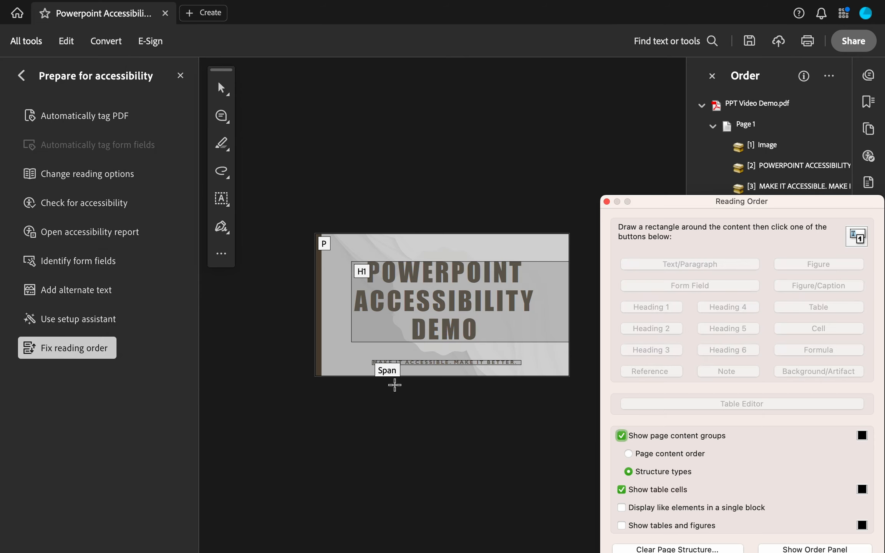
- Tag the page 1 subtitle as Text/Paragraph and mark the background image as Background/Artifact
left_click_drag(362, 354, 542, 369)
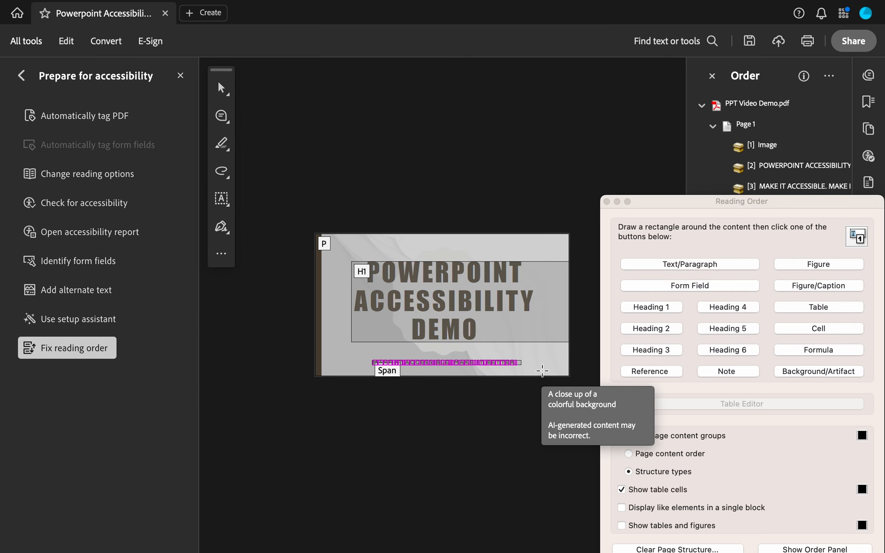
left_click(680, 265)
left_click(326, 242)
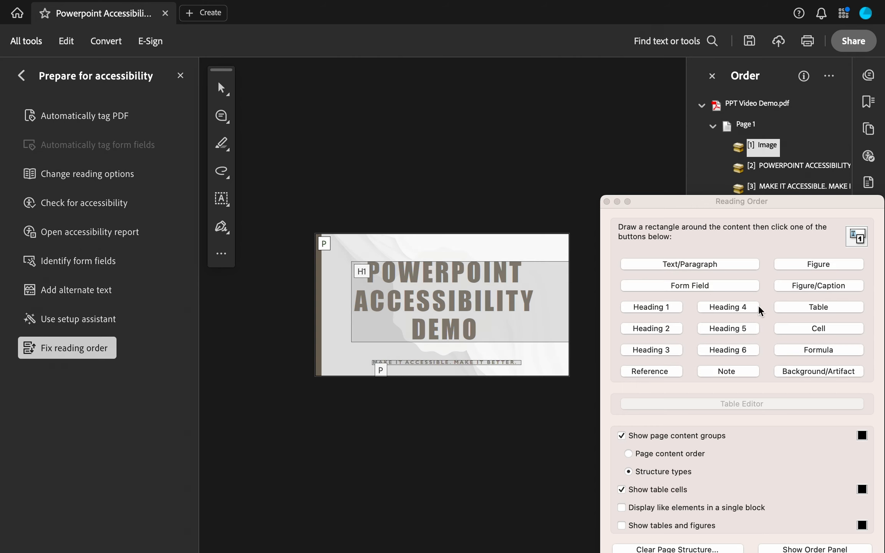
left_click(828, 371)
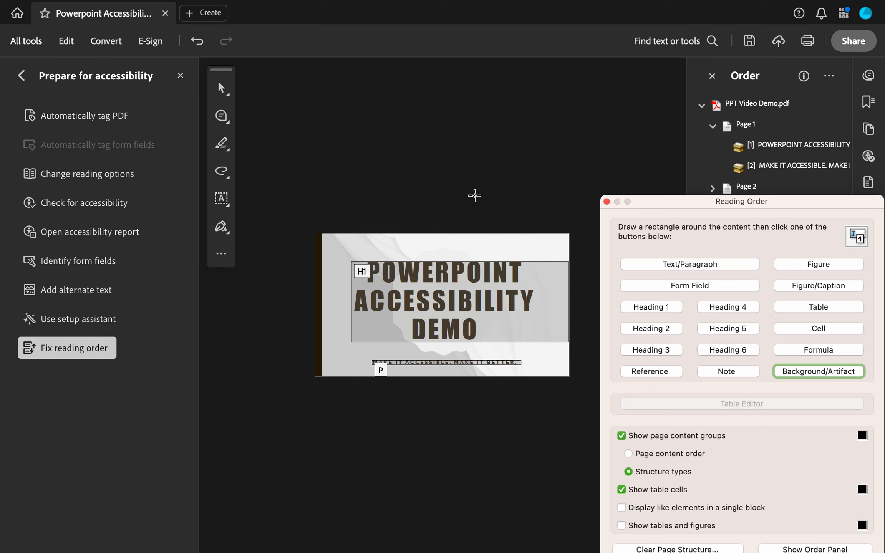
- On page 2, tag "Title of Slide 2" as Heading 2 and the body text below it as Text/Paragraph
left_click_drag(695, 197, 108, 147)
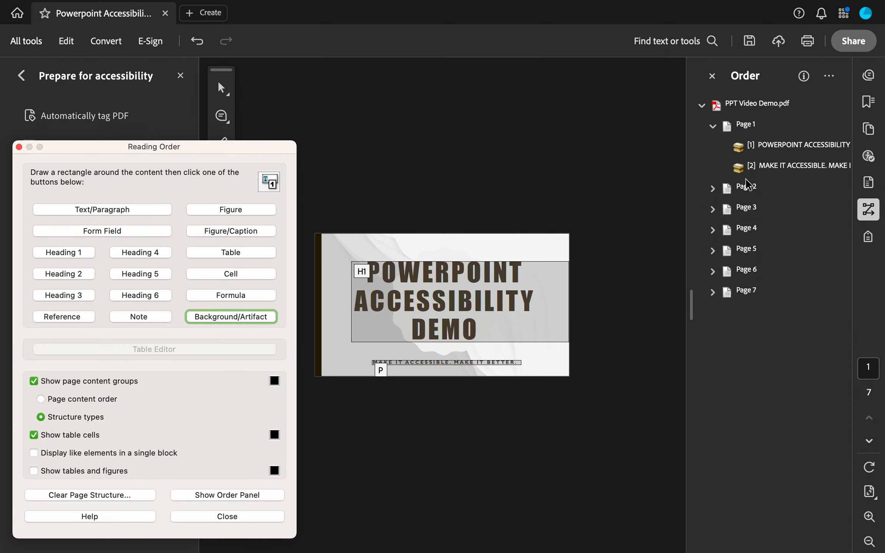
left_click(749, 190)
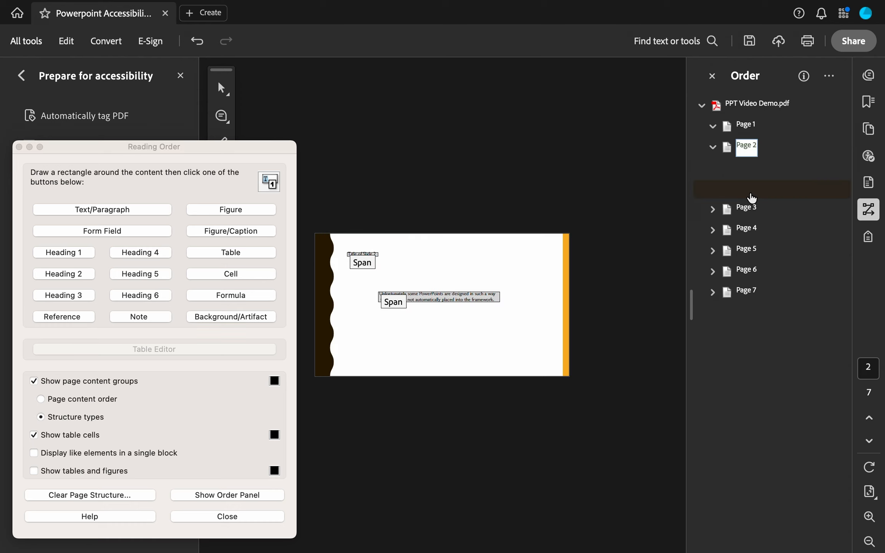
left_click_drag(334, 238, 403, 269)
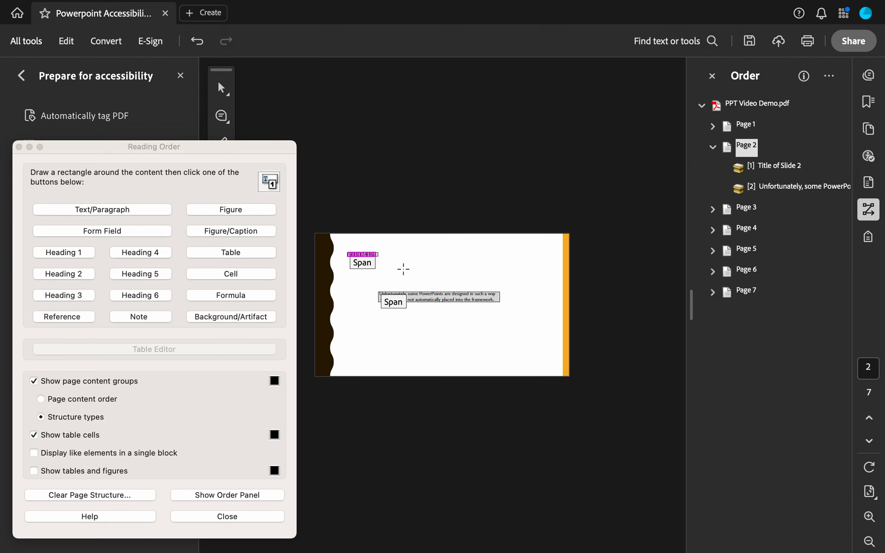
left_click(83, 271)
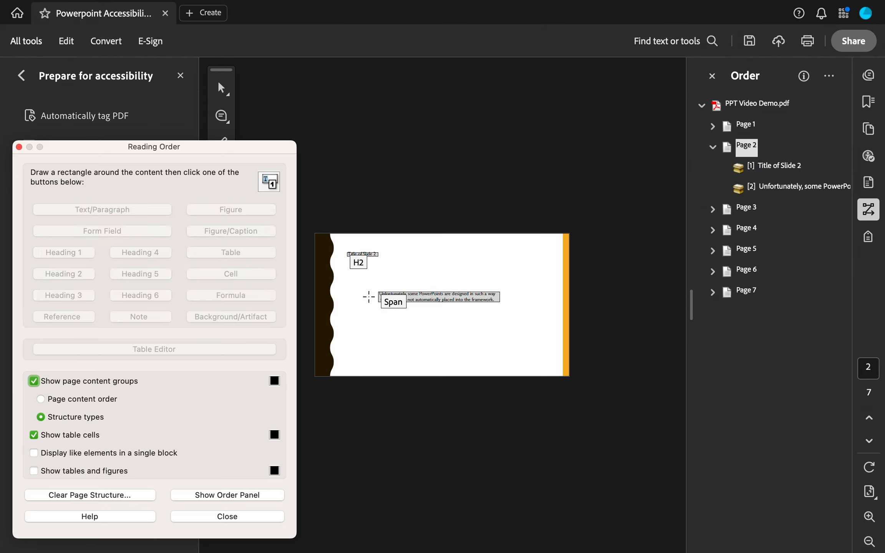
left_click_drag(368, 285, 517, 311)
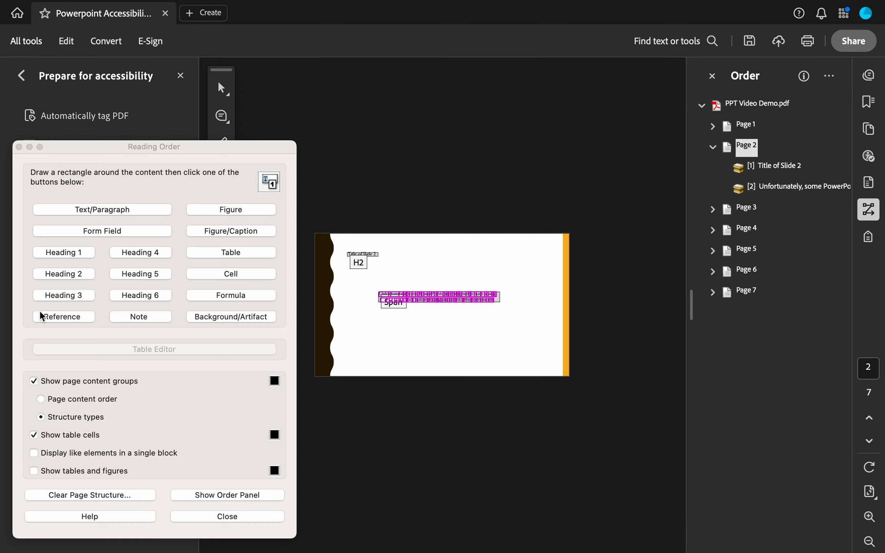
left_click(93, 209)
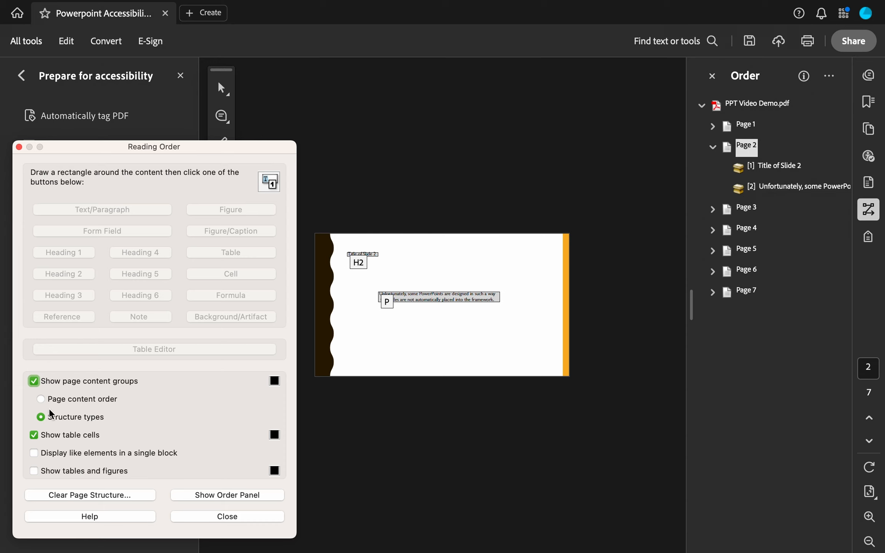
left_click(41, 399)
left_click(43, 416)
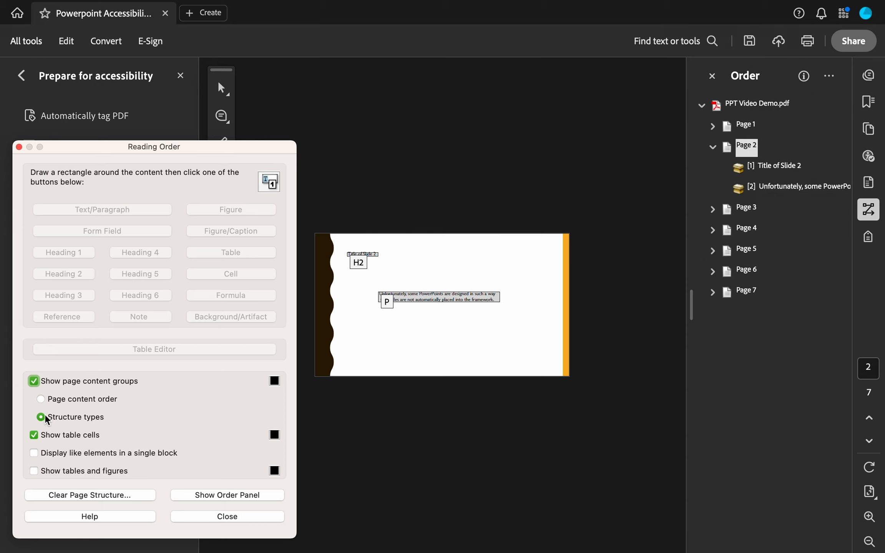
- On page 3, tag the slide title as Heading 2 and the "Source: spurious correlations" line as Text/Paragraph
left_click(746, 208)
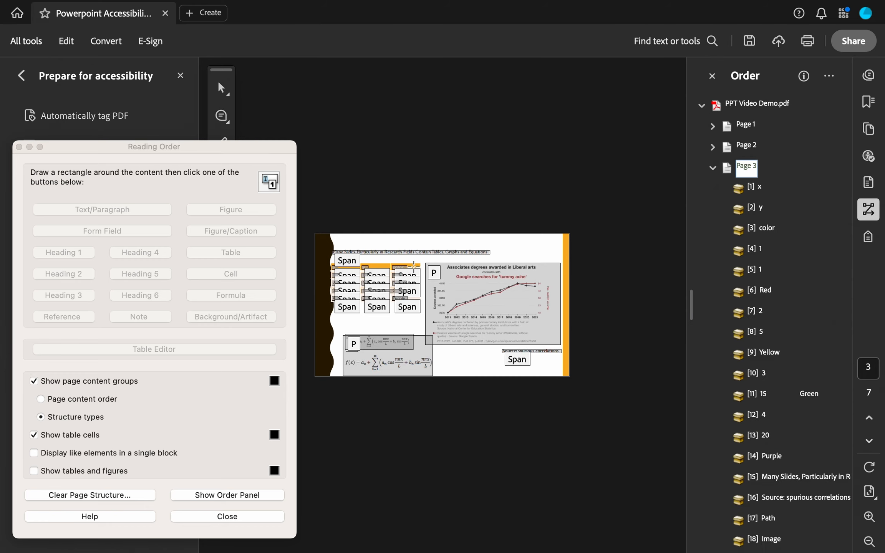
mouse_move(320, 235)
left_mouse_down()
mouse_move(515, 248)
mouse_move(520, 256)
left_mouse_up()
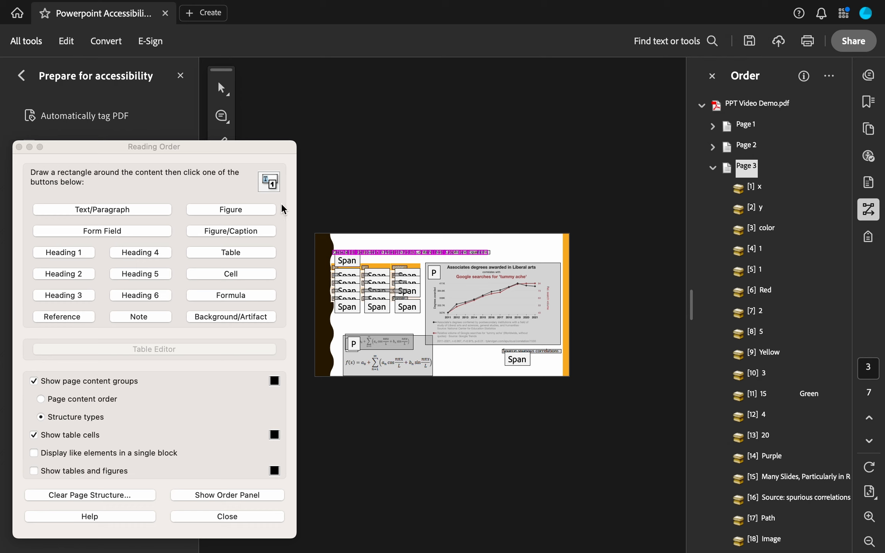
left_click(62, 275)
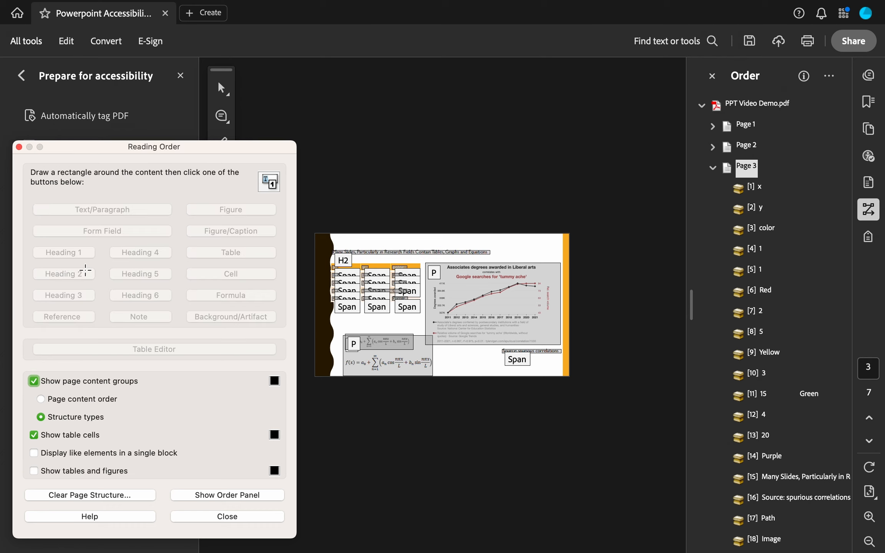
left_click_drag(496, 348, 599, 355)
left_click(130, 210)
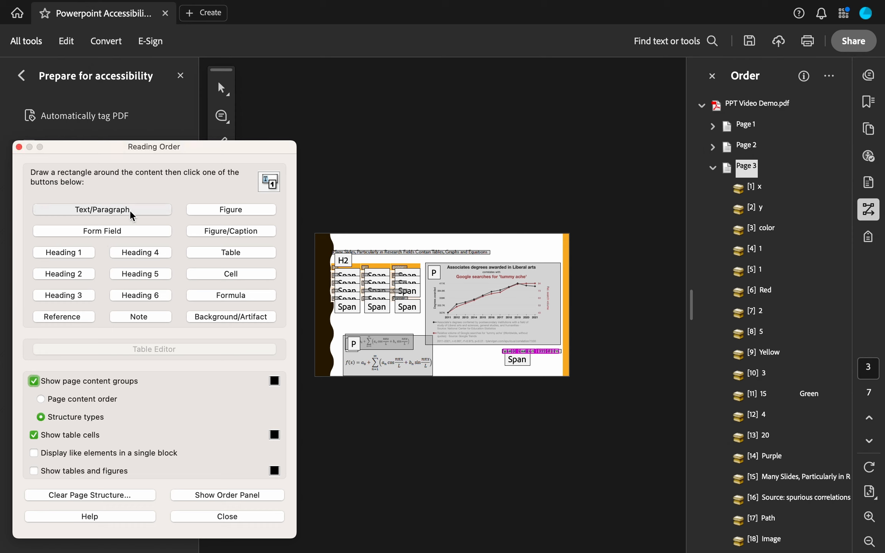
- Tag the line chart image on page 3 as Figure
left_click_drag(423, 256, 591, 342)
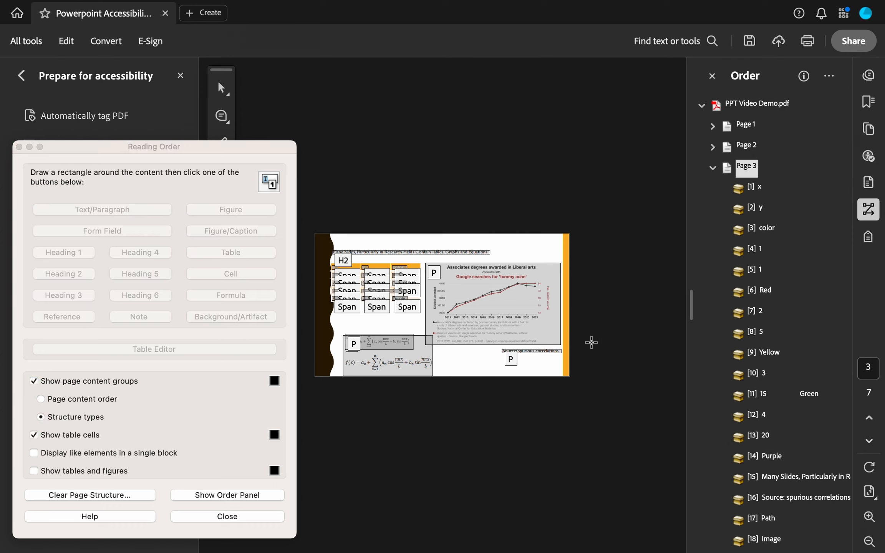
left_click(433, 272)
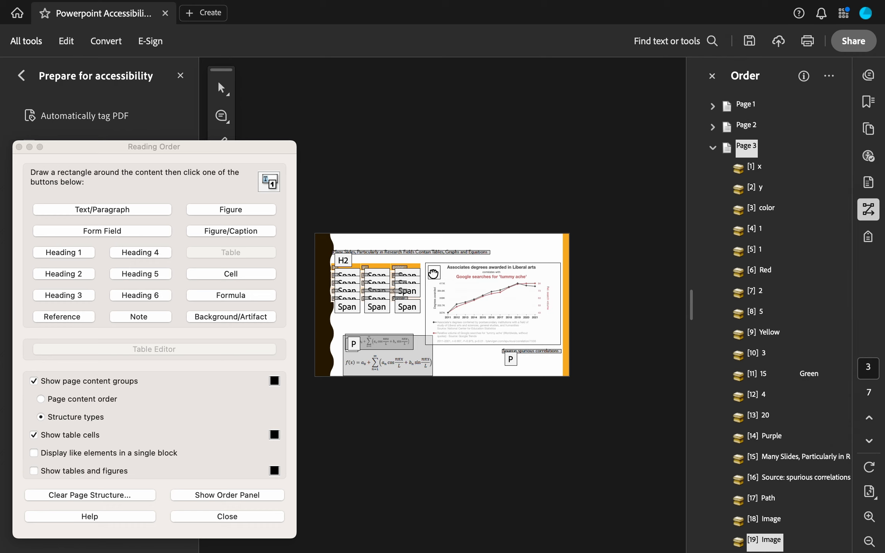
left_click(219, 212)
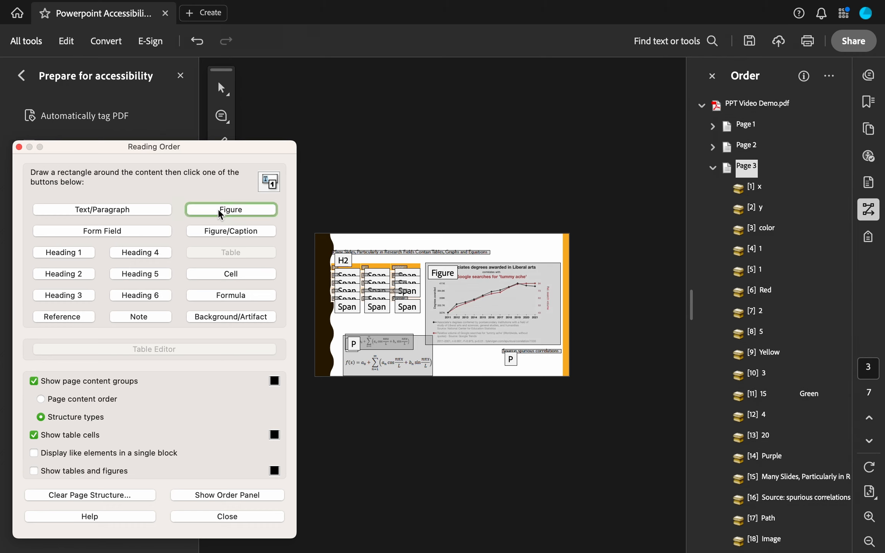
- Tag the lower equation on page 3 as Figure
left_click(339, 324)
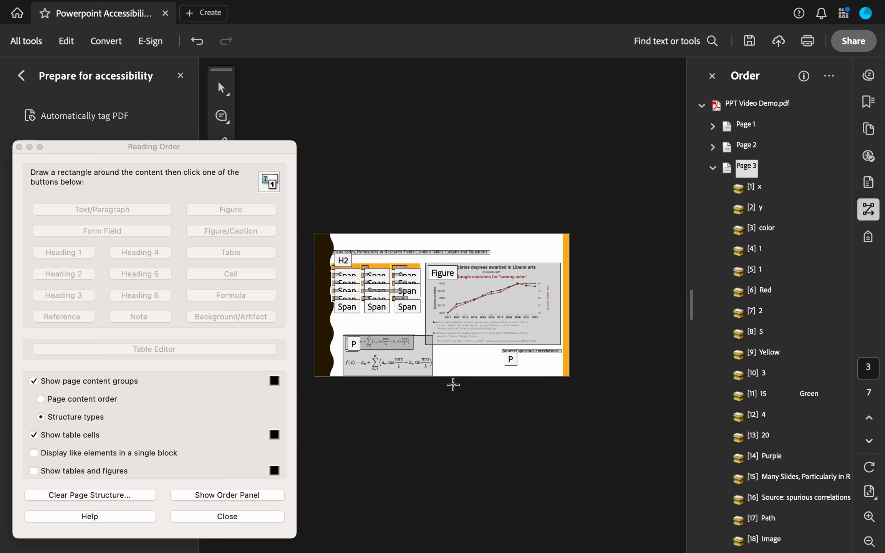
left_click_drag(453, 384, 319, 345)
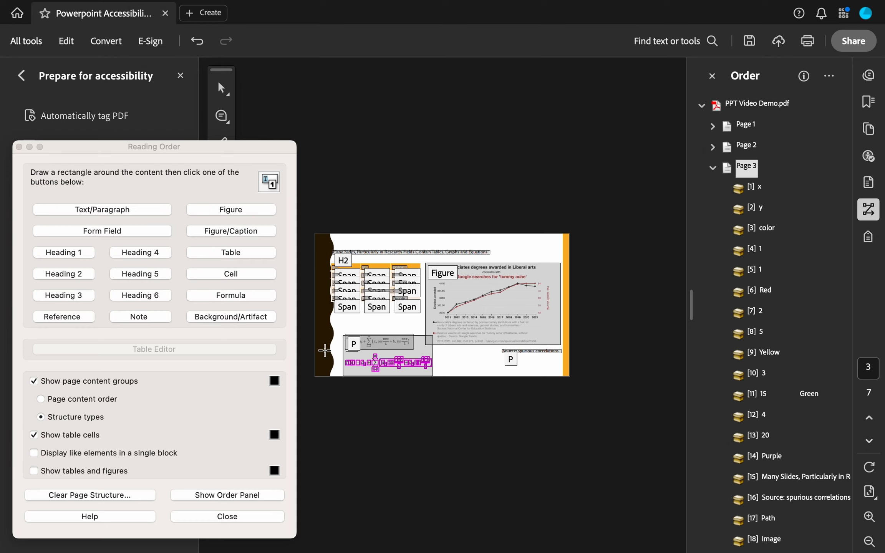
left_click(230, 207)
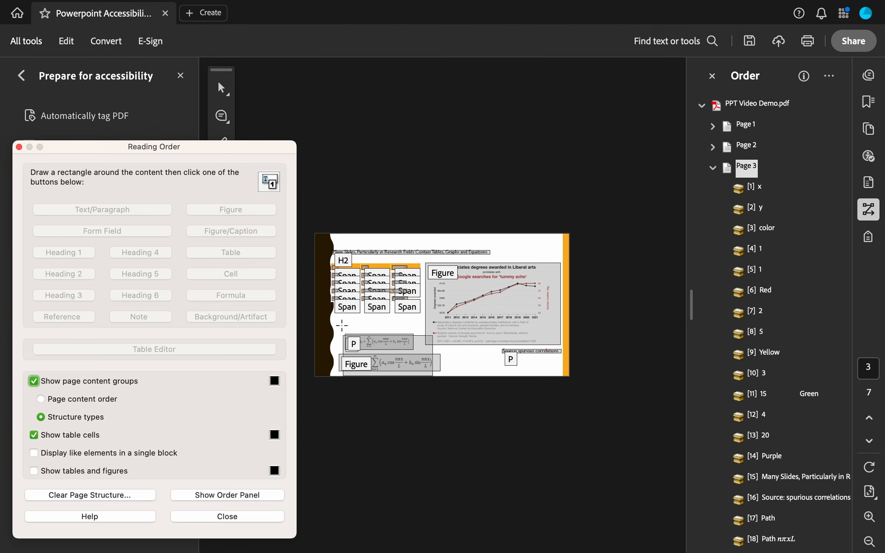
- Mark the path framing the page 3 equations as Background/Artifact and tag the upper equation image as Figure
left_click_drag(326, 316, 330, 352)
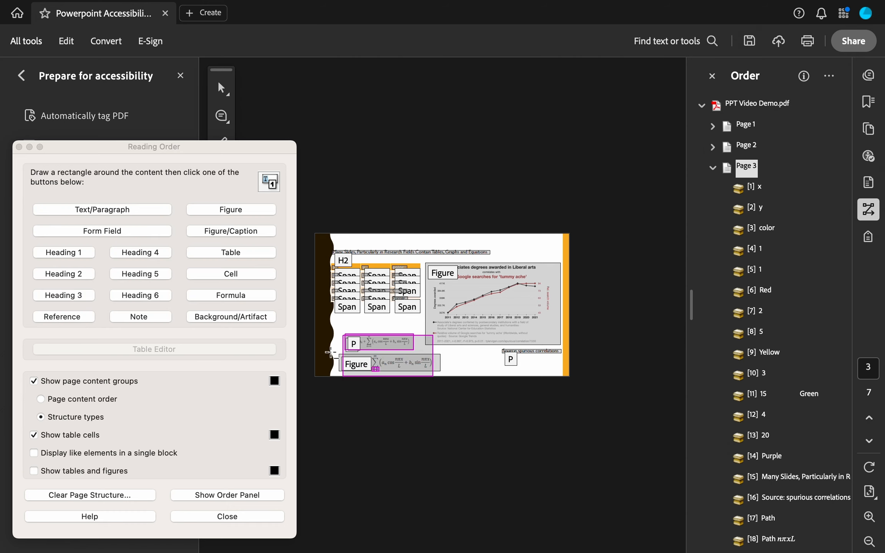
left_click(365, 363)
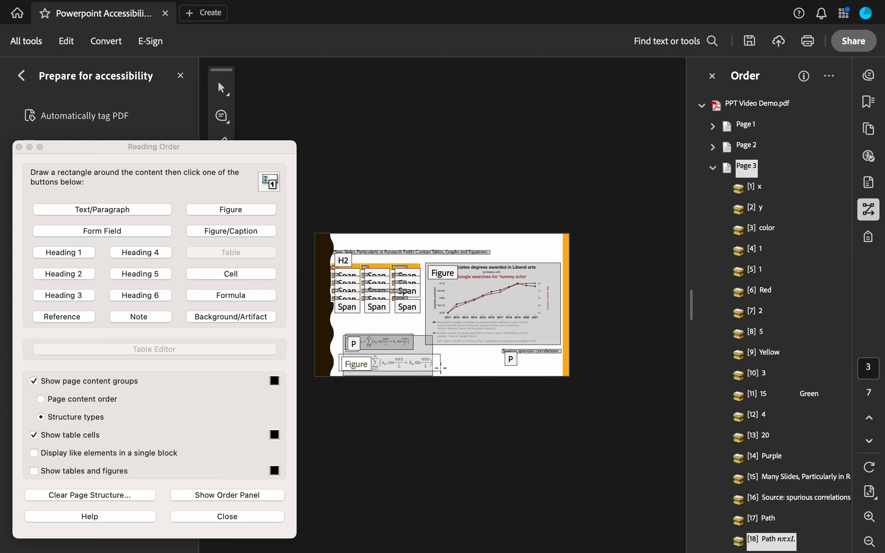
left_click_drag(441, 368, 446, 367)
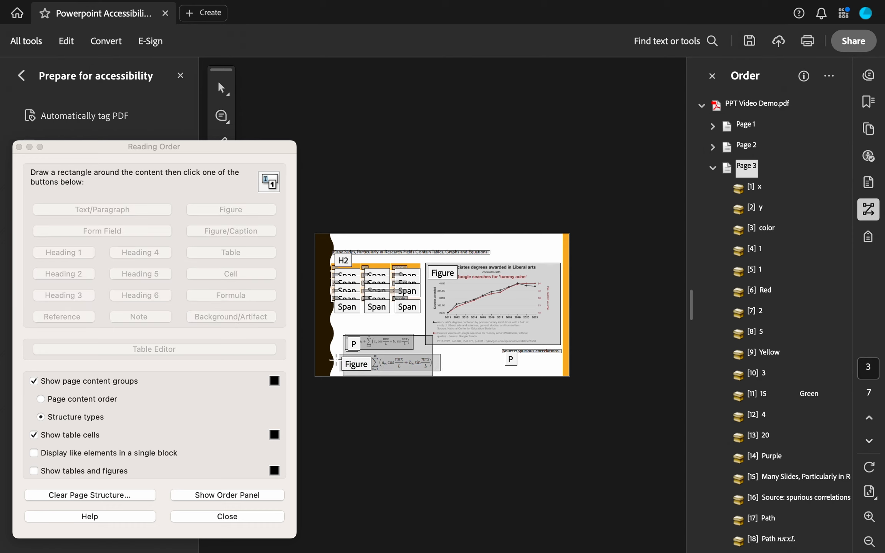
left_click(348, 351)
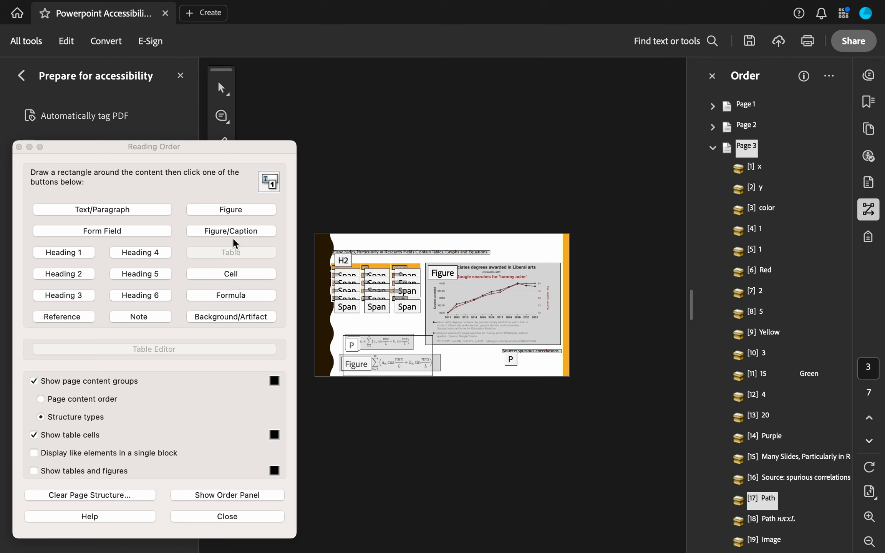
left_click(231, 317)
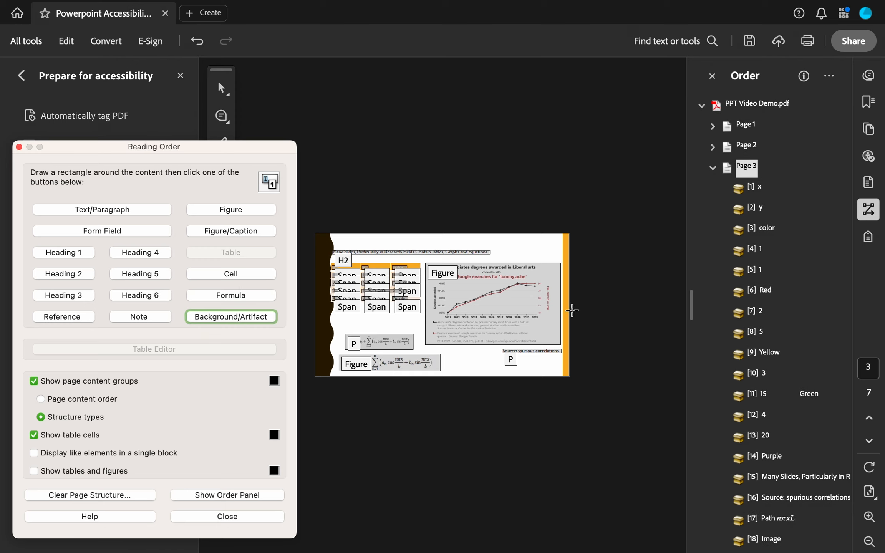
left_click(353, 343)
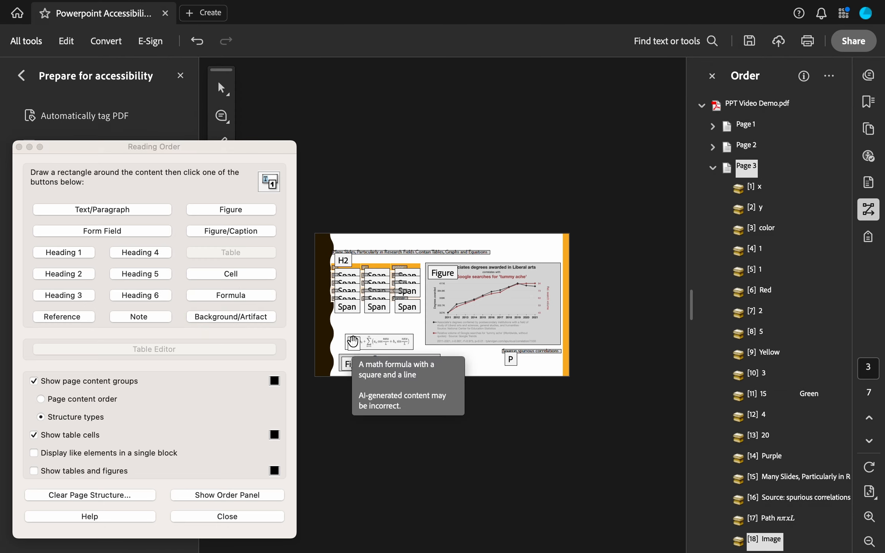
left_click(216, 213)
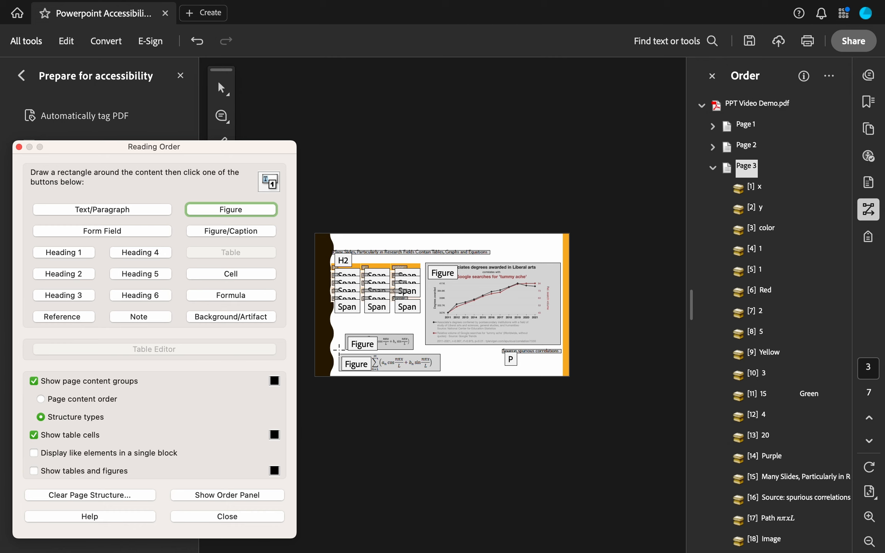
- Retag the lower equation on page 3 as Text/Paragraph
left_click_drag(333, 349, 482, 385)
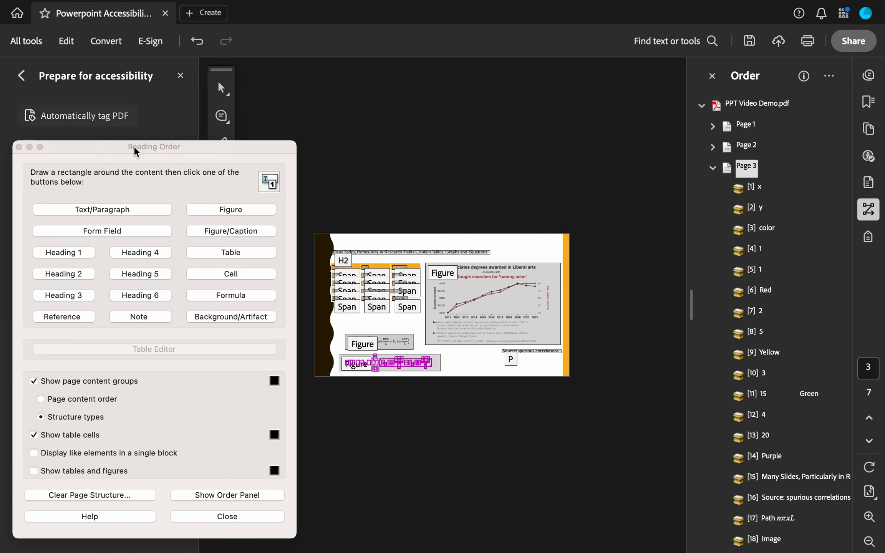
left_click(137, 209)
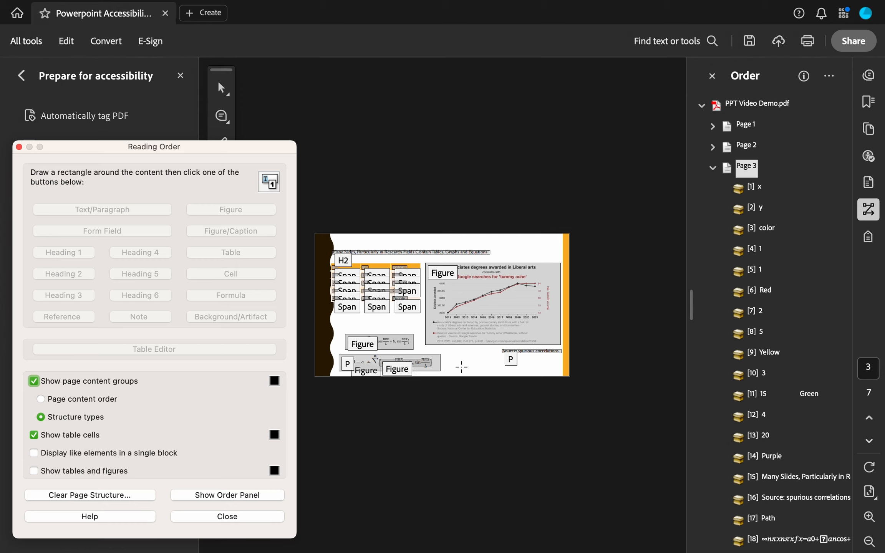
- Select the whole lower equation on page 3 again and retag it as Figure
left_click_drag(455, 375, 416, 377)
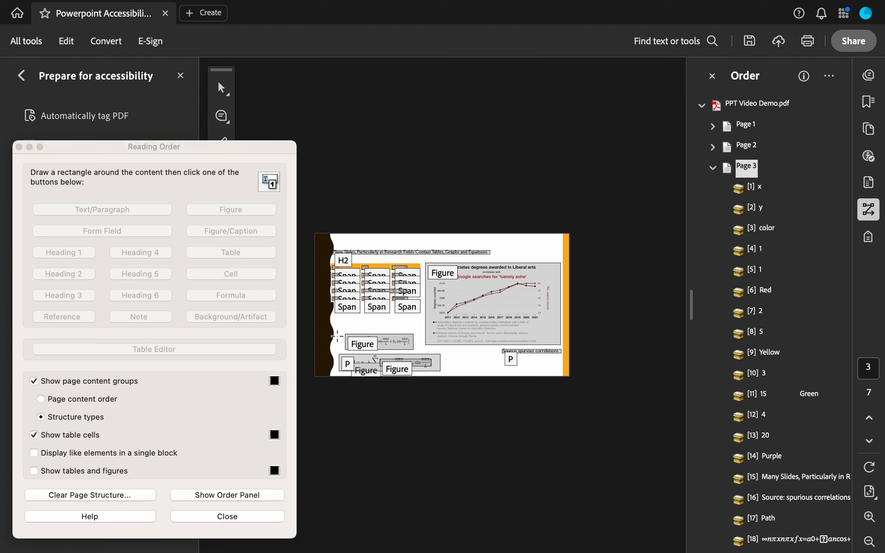
left_click_drag(330, 347, 458, 377)
left_click(220, 205)
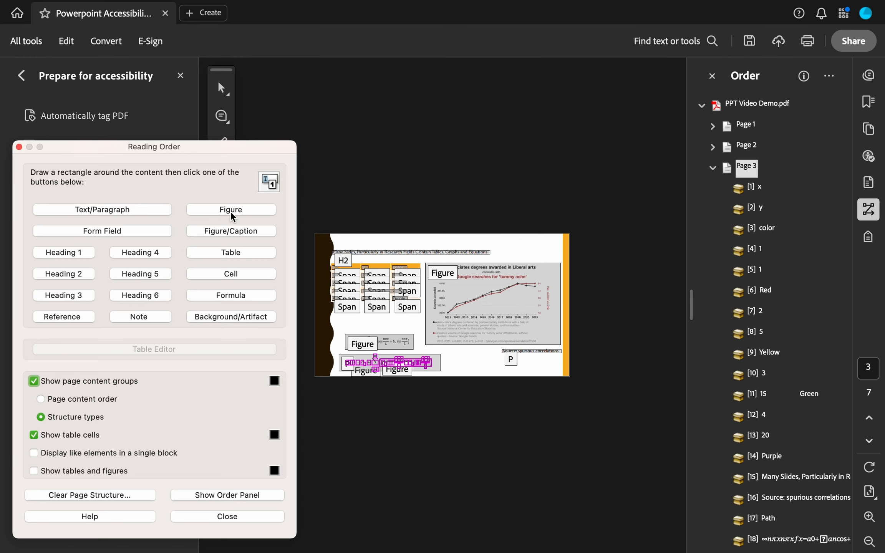
- Tag the lower equation on page 3 as Figure and the title on page 4 as Heading 2
left_click(231, 214)
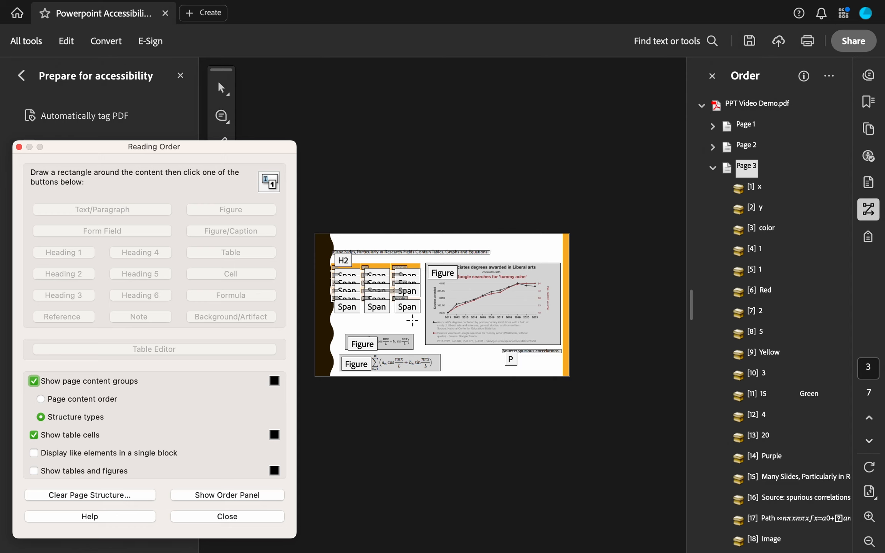
scroll(412, 320, "down", 3)
left_click_drag(328, 238, 451, 254)
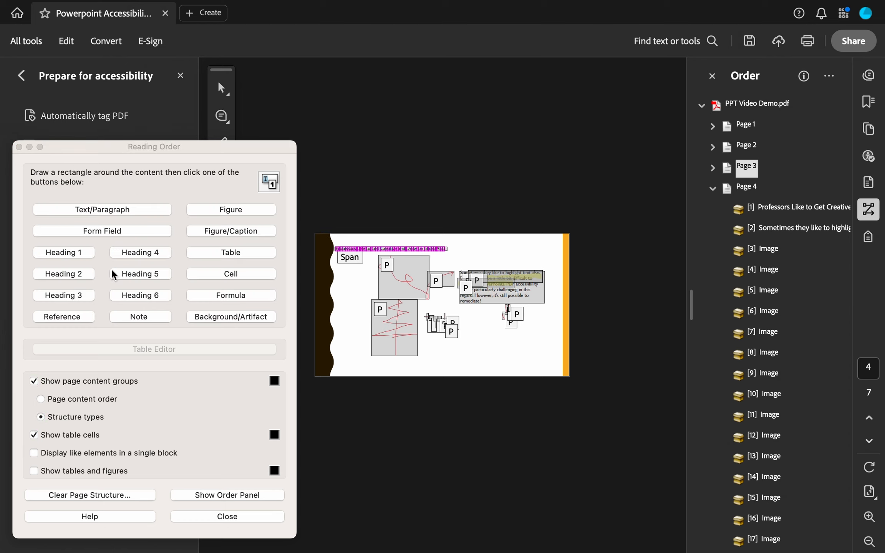
left_click(79, 273)
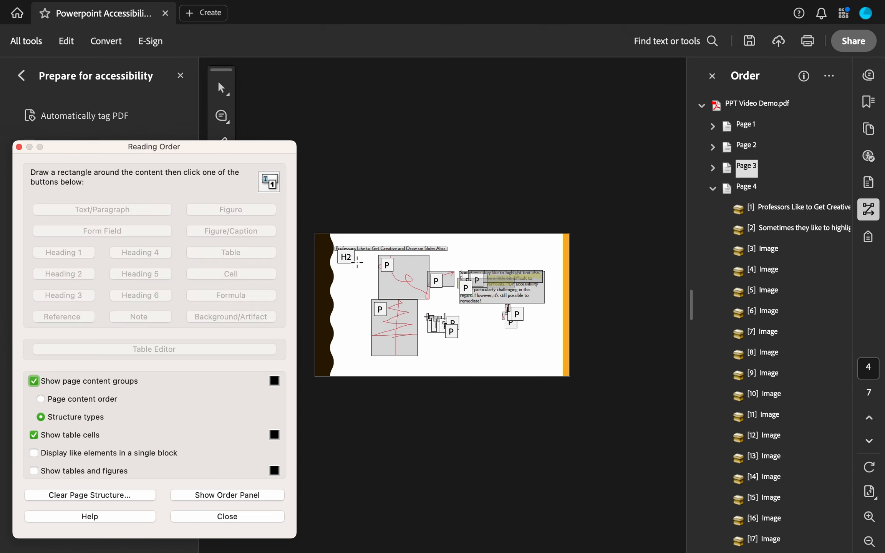
- On page 4, tag the upper freehand drawing with its arrow as one Figure and the highlighted text block as Text/Paragraph
mouse_move(367, 249)
left_mouse_down()
mouse_move(469, 303)
mouse_move(454, 299)
left_mouse_up()
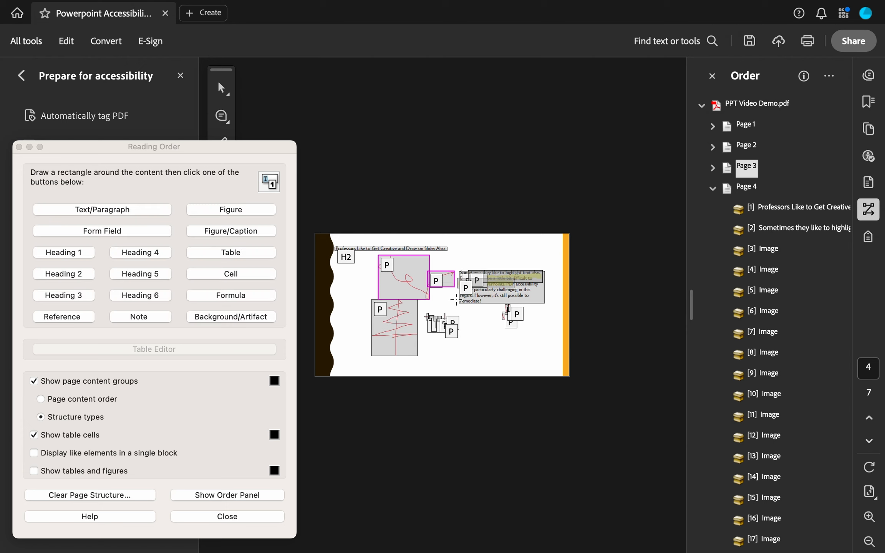
left_click(216, 210)
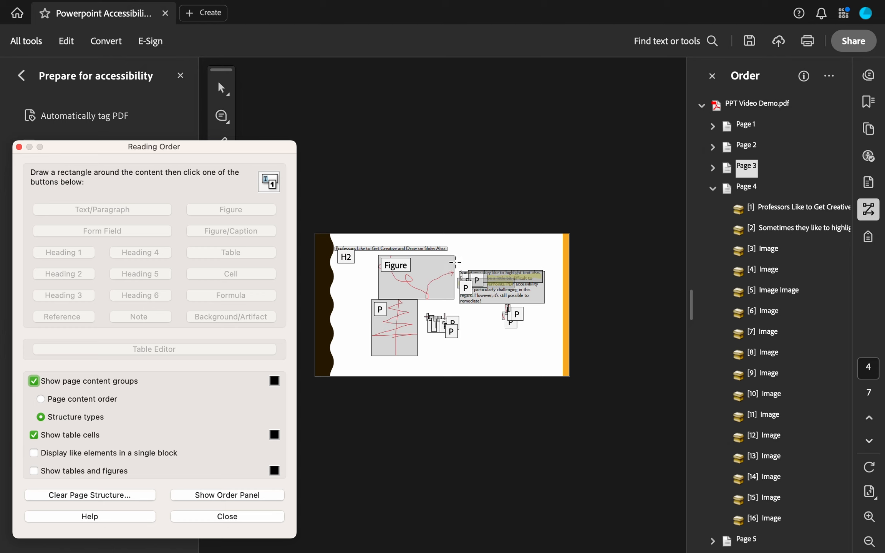
left_click_drag(455, 264, 556, 307)
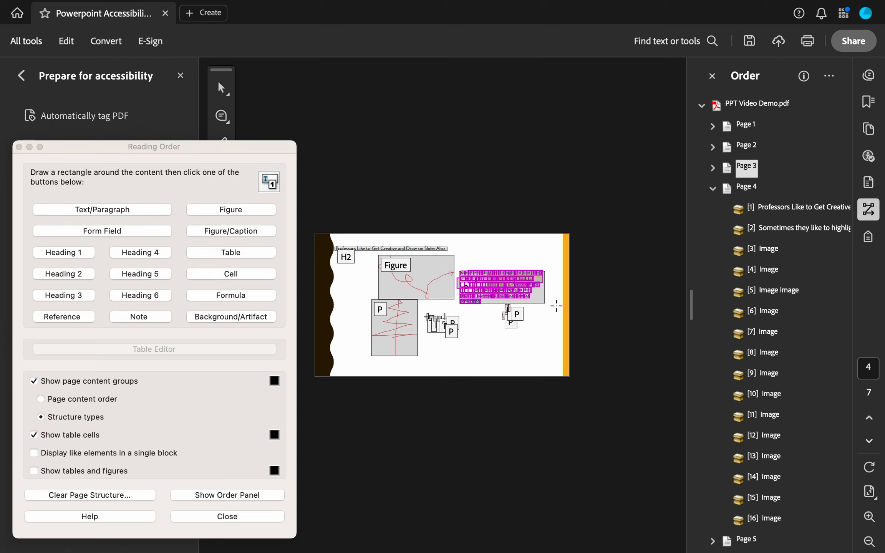
left_click(122, 211)
- Mark the highlighter stroke images over the page 4 text block as Background/Artifact
left_click(466, 284)
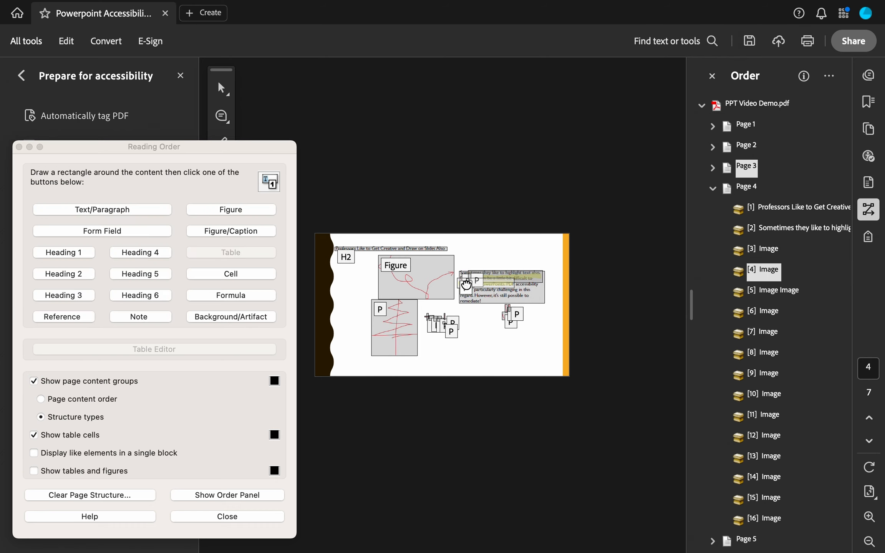
left_click(257, 317)
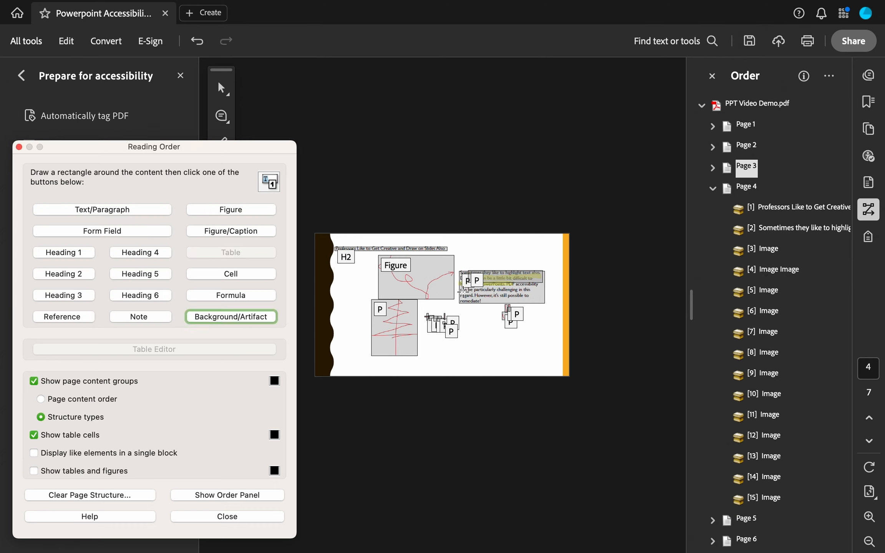
left_click(234, 318)
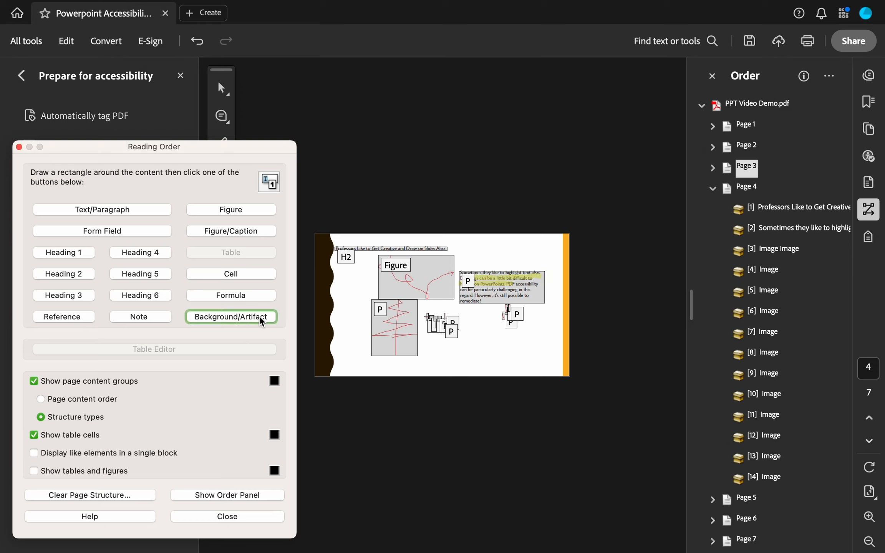
left_click(470, 277)
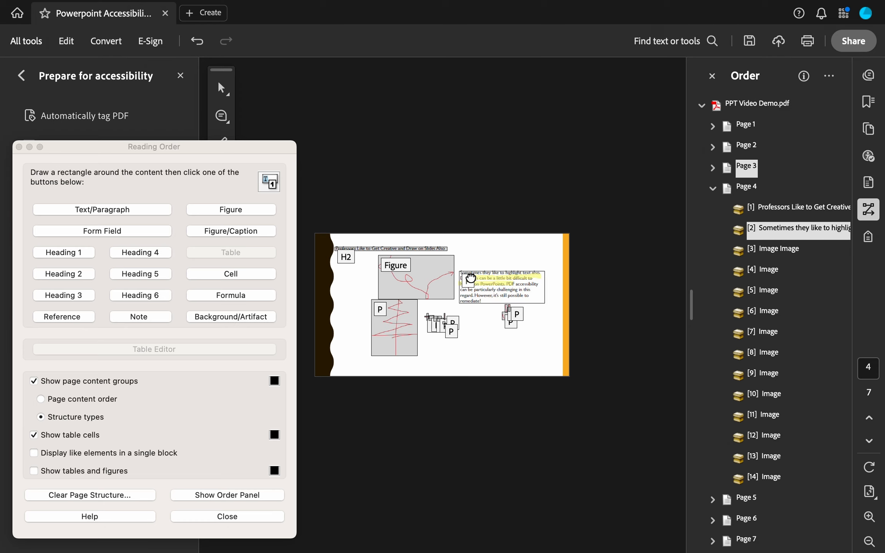
- On page 4, tag the small drawing below the text block as one Figure and the tree drawing with its "tree!" label as another
left_click_drag(543, 333, 491, 309)
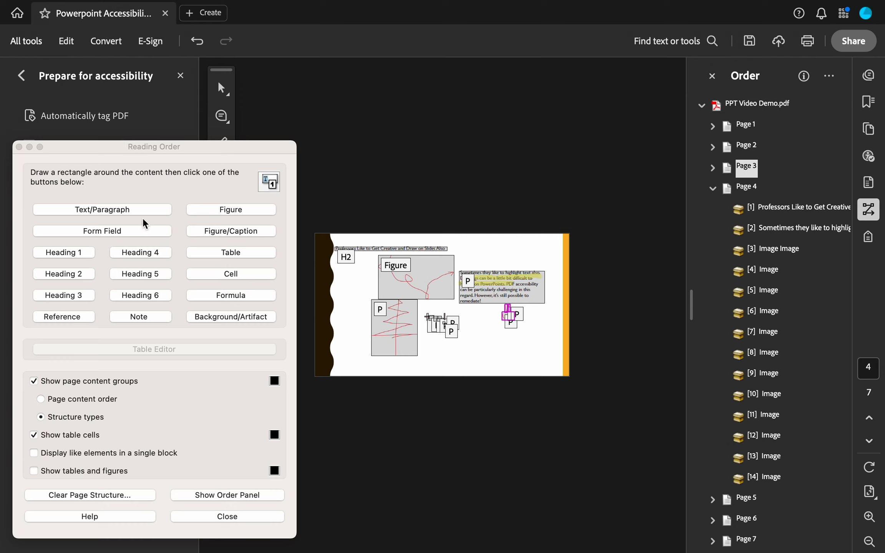
left_click(216, 210)
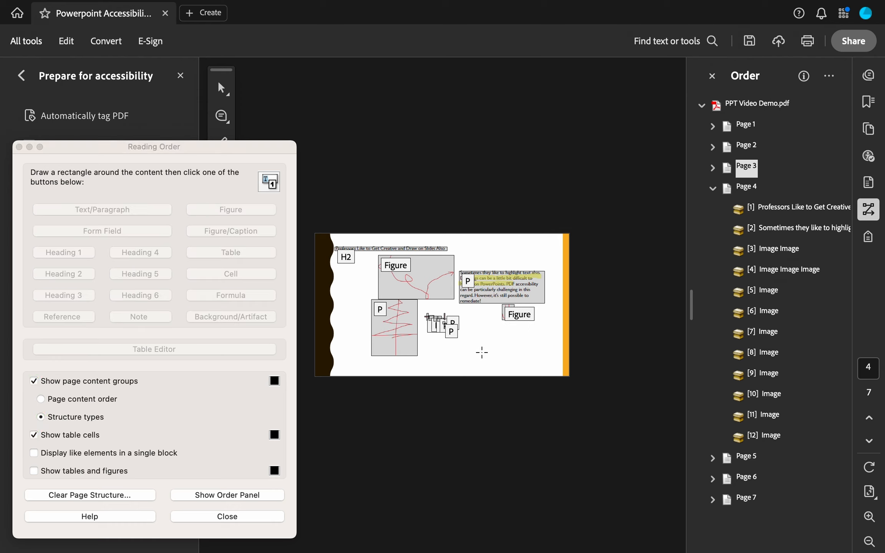
left_click_drag(482, 362, 375, 294)
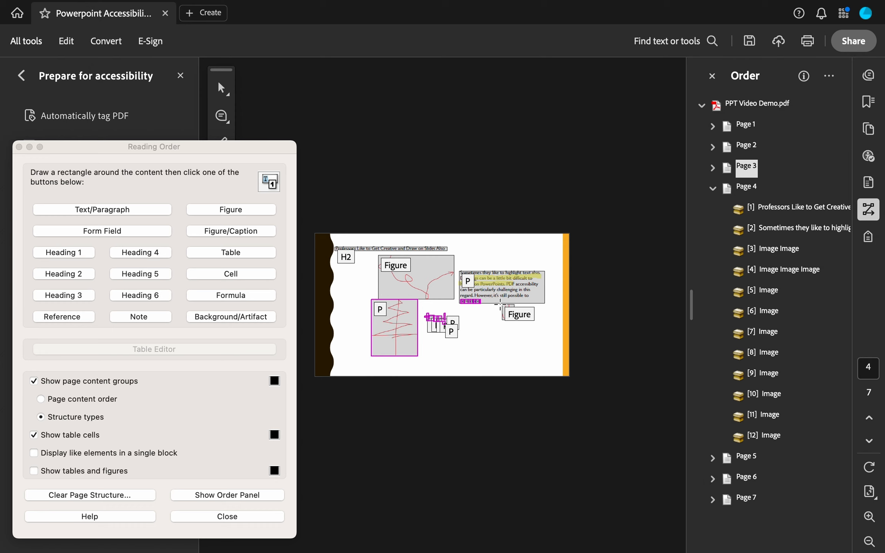
left_click_drag(485, 312, 452, 296)
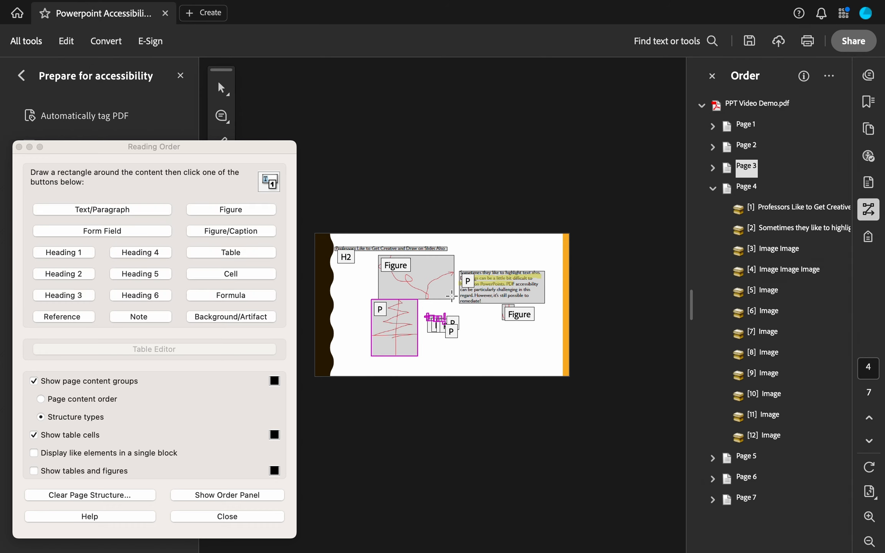
left_click(212, 211)
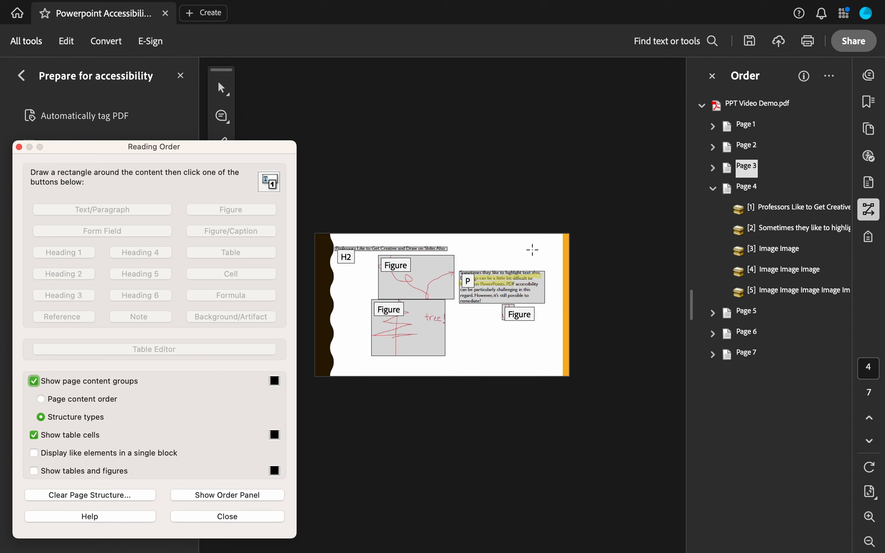
- Tag the photo of the poem on page 5 as Figure
left_click(747, 311)
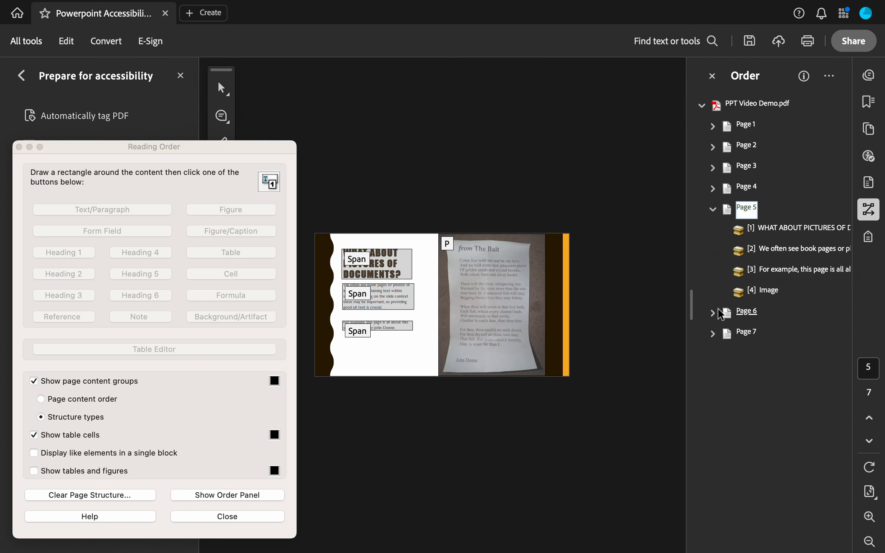
left_click_drag(428, 225, 575, 391)
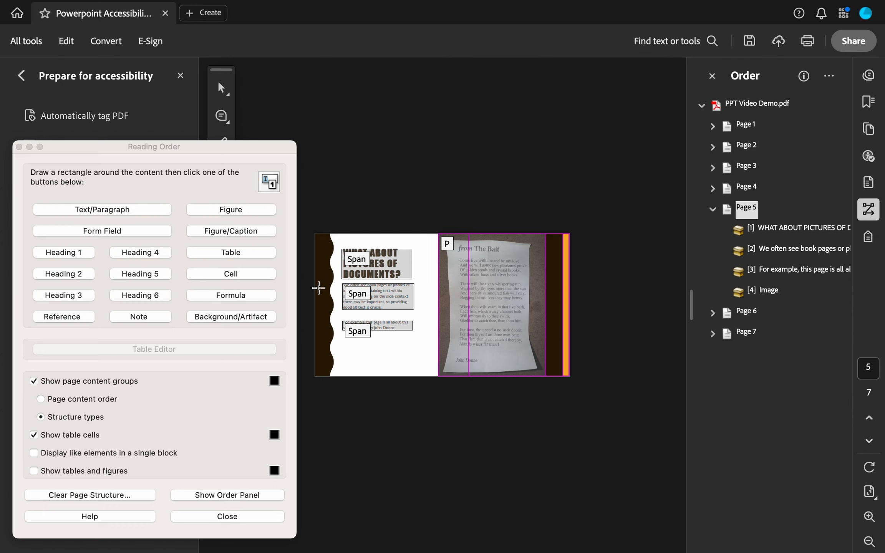
left_click(223, 211)
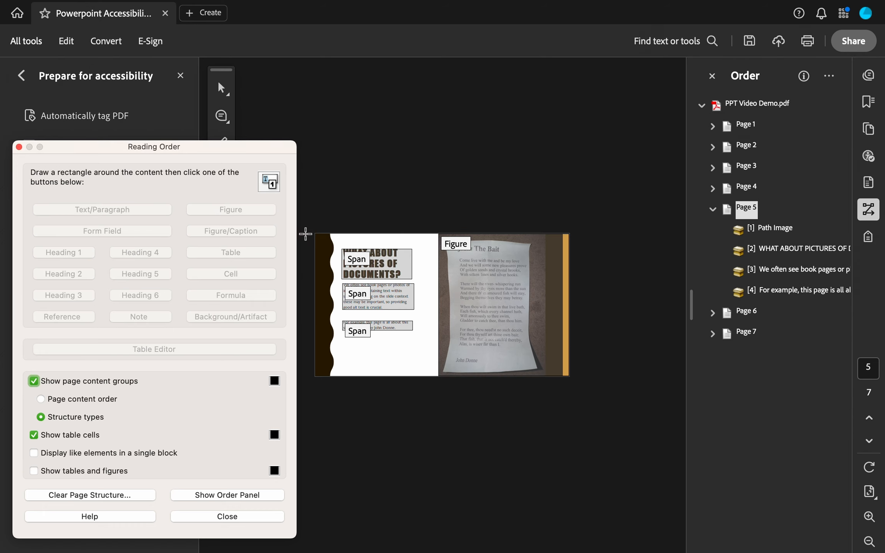
- Tag the page 5 title as Heading 2 and move it to the first place in the page's reading order
left_click_drag(342, 242, 408, 280)
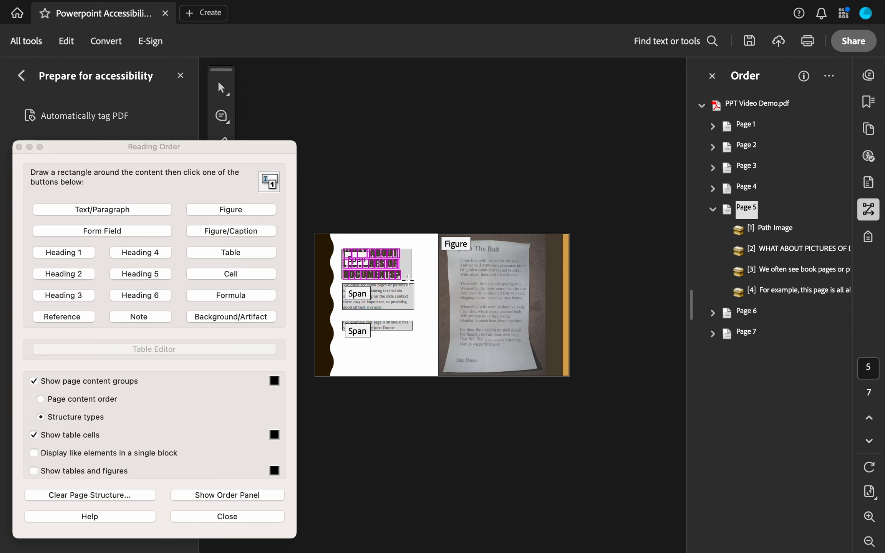
left_click(77, 271)
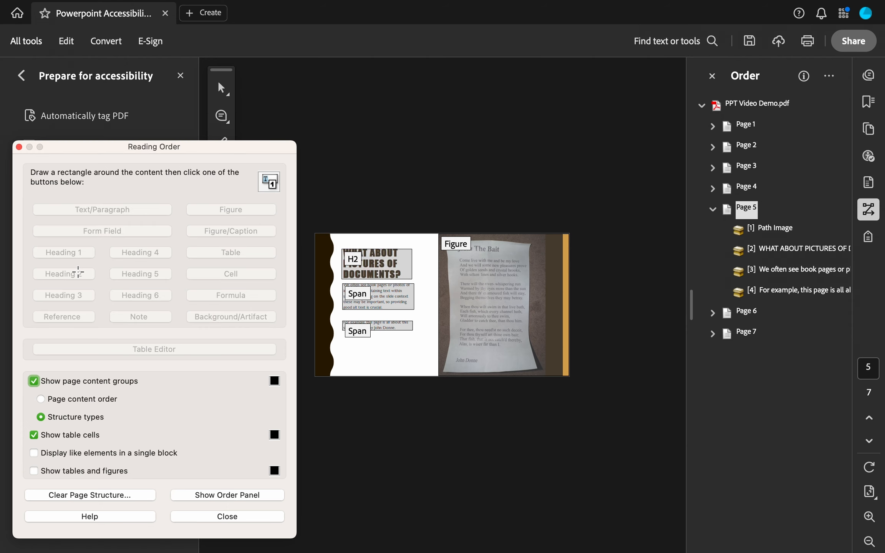
left_click(759, 248)
left_click_drag(765, 226, 751, 213)
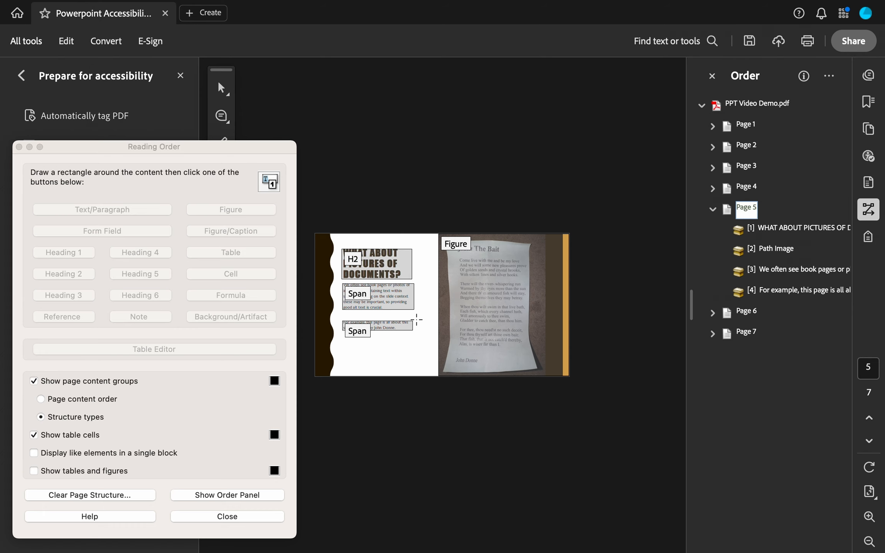
- Tag both text blocks on page 5 as Text/Paragraph and move the poem photo to the end of the page's reading order
left_click_drag(419, 315, 336, 279)
left_click(150, 210)
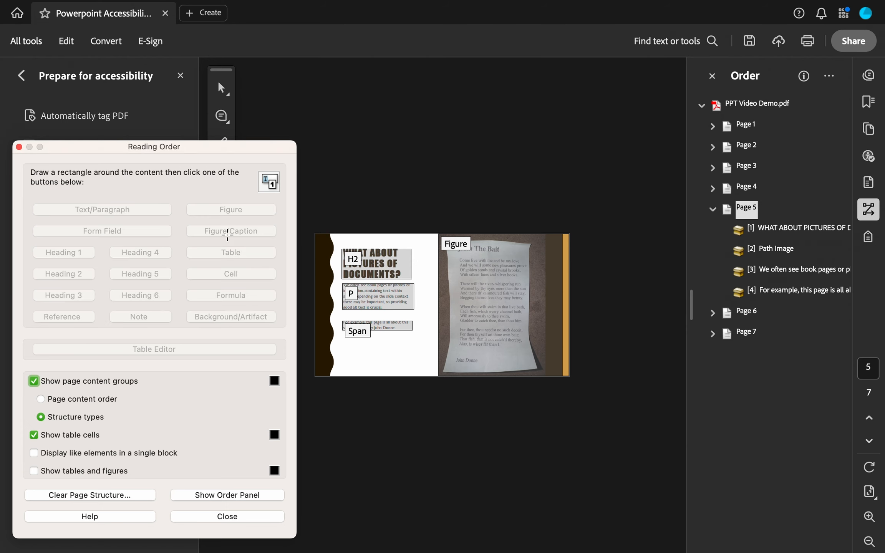
left_click_drag(416, 338, 328, 311)
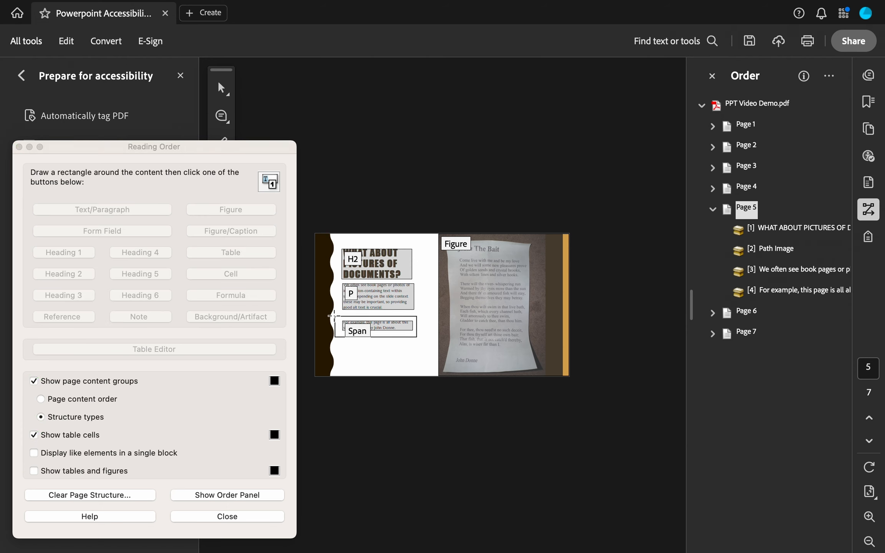
left_click(130, 212)
left_click(130, 209)
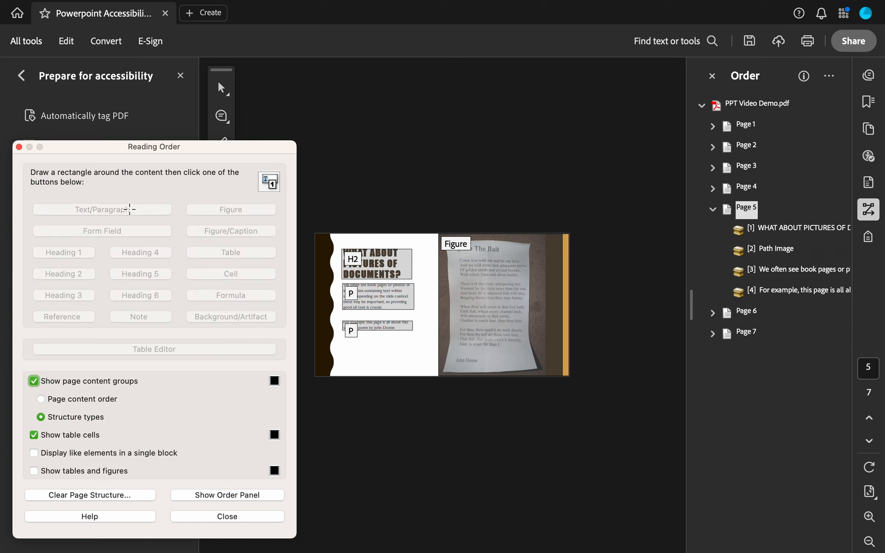
left_click_drag(768, 250, 771, 304)
- On page 6, tag the title as Heading 2 and the whole line chart as Figure
left_click(749, 314)
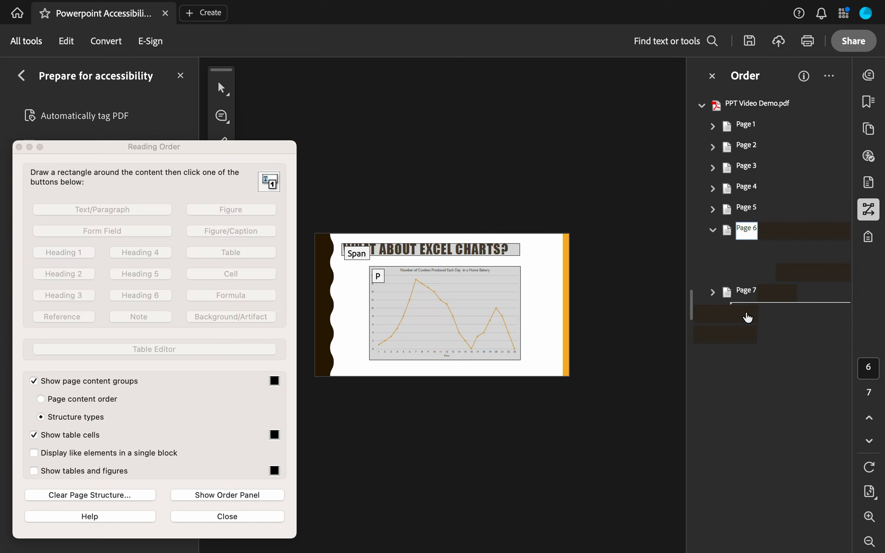
left_click_drag(341, 235, 546, 258)
left_click(79, 275)
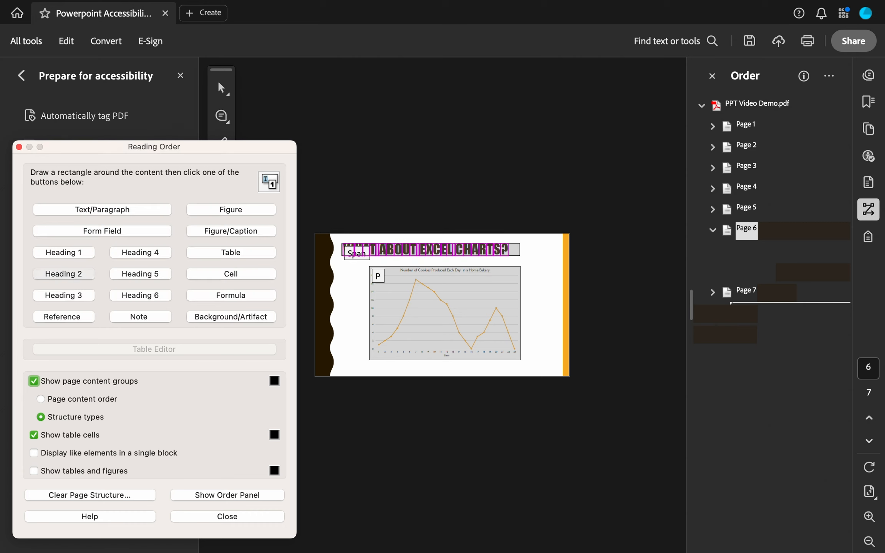
left_click_drag(366, 266, 576, 371)
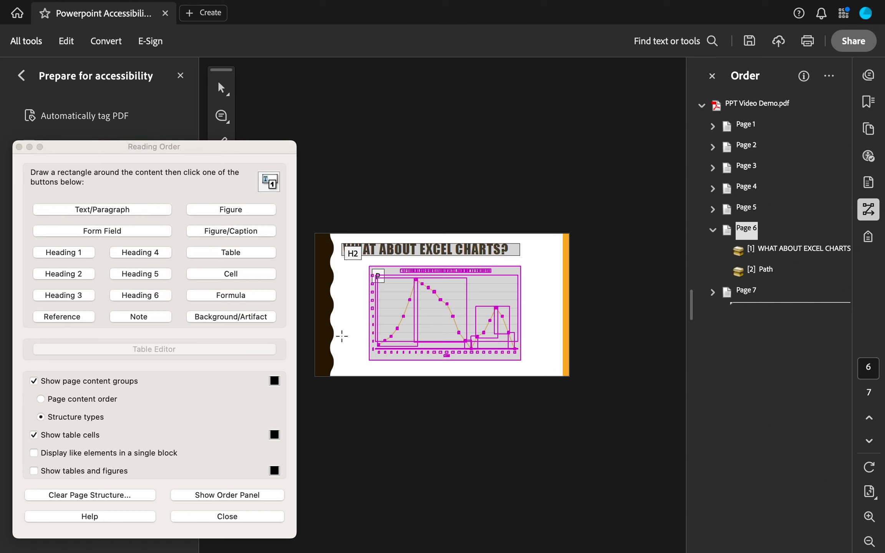
left_click(201, 211)
- On page 7, tag the "YOU GOT THIS!" title as Heading 2 and the hidden-message line below it as Figure
left_click(742, 292)
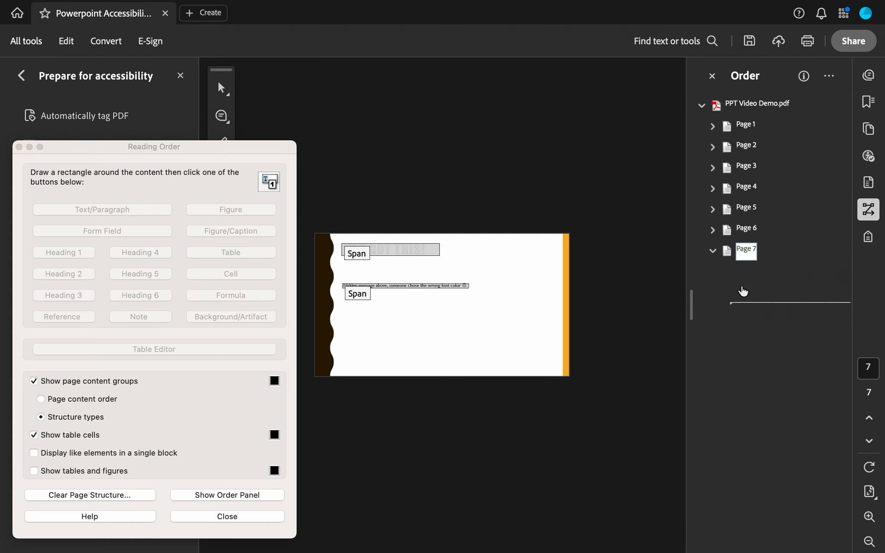
left_click_drag(469, 269, 315, 229)
left_click(64, 273)
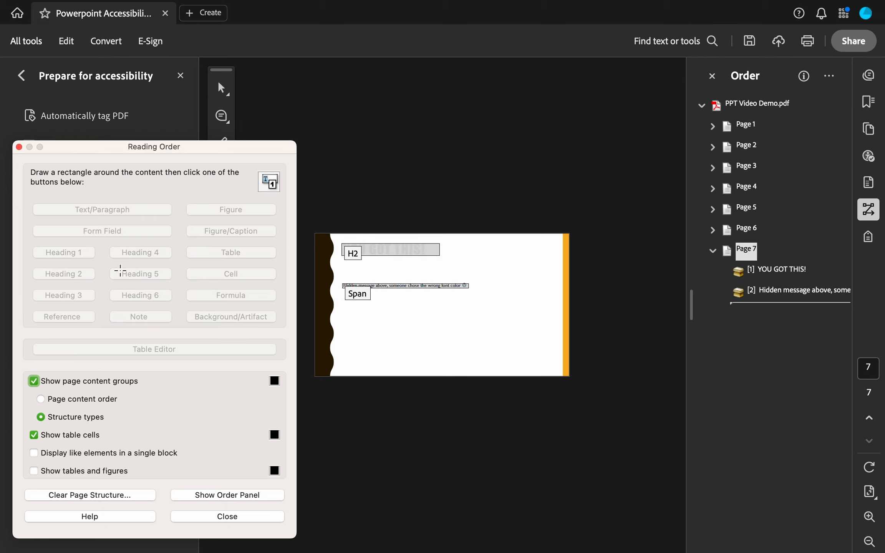
left_click_drag(480, 303, 336, 277)
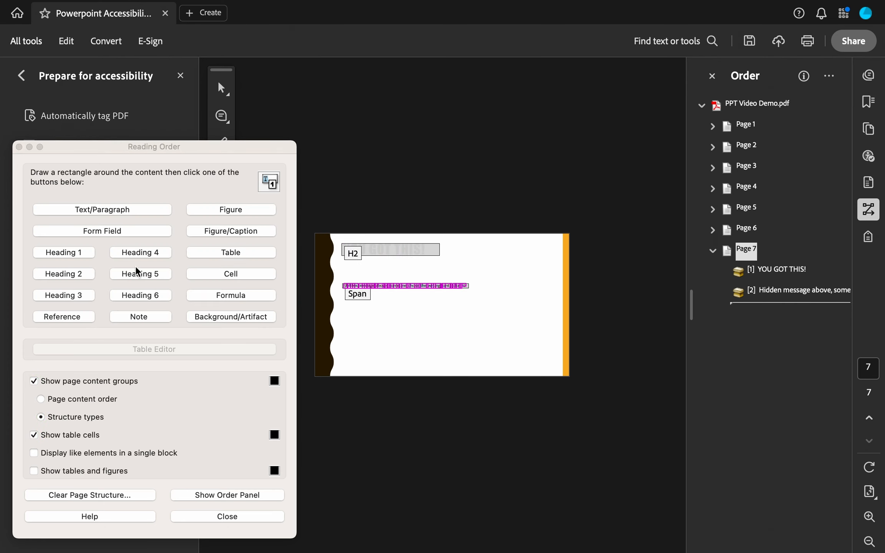
left_click(230, 210)
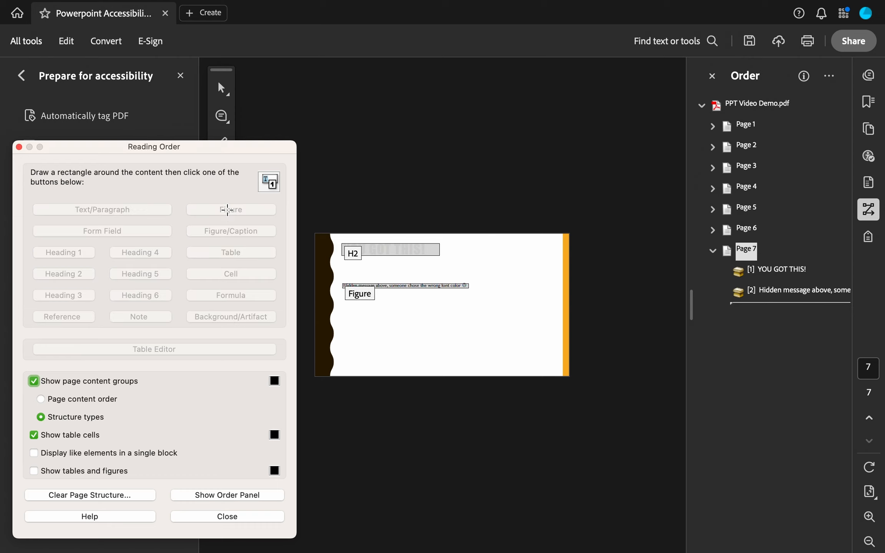
- Close the Reading Order tool and the reading order list, leave the accessibility tools, and switch the PDF to edit mode
left_click(19, 146)
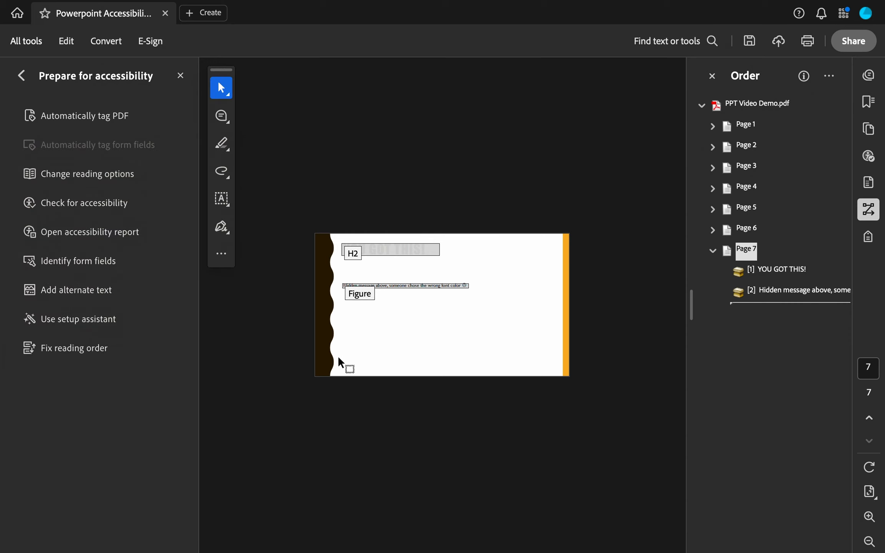
left_click(712, 75)
left_click(22, 76)
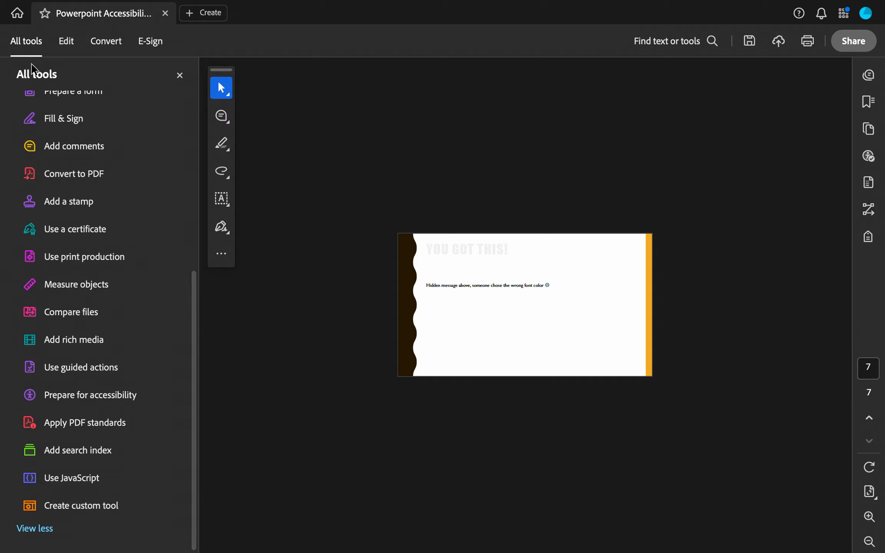
scroll(115, 242, "up", 6)
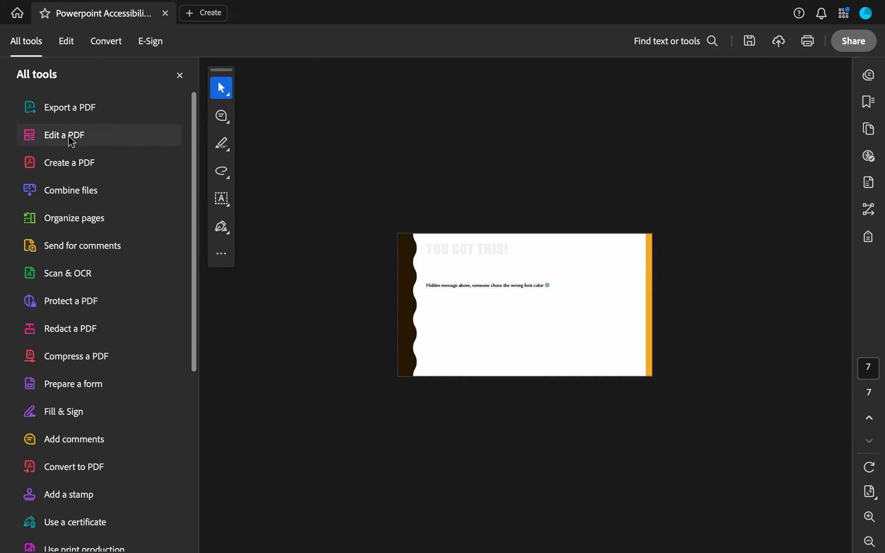
left_click(71, 141)
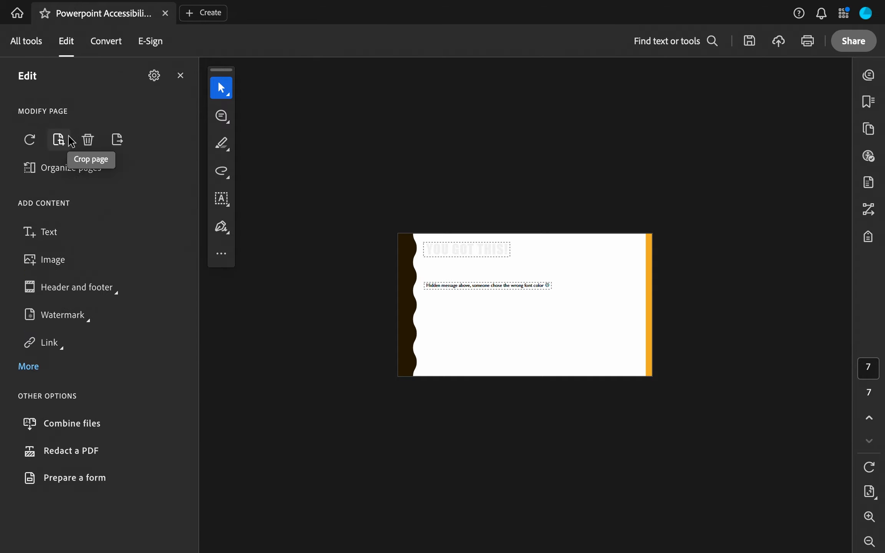
- Recolor the hidden "YOU GOT THIS!" title on page 7 to black, RGB 0, 0, 0
left_click(480, 244)
left_click(460, 250)
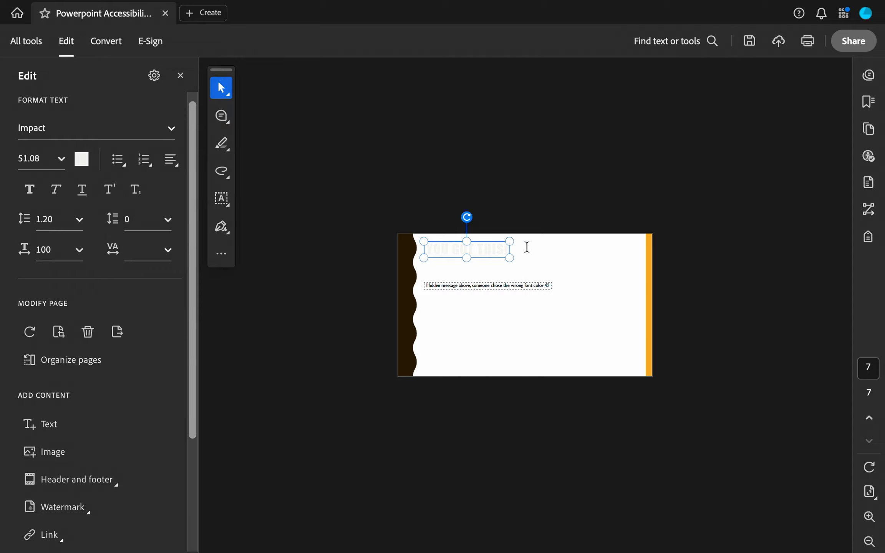
left_click(81, 159)
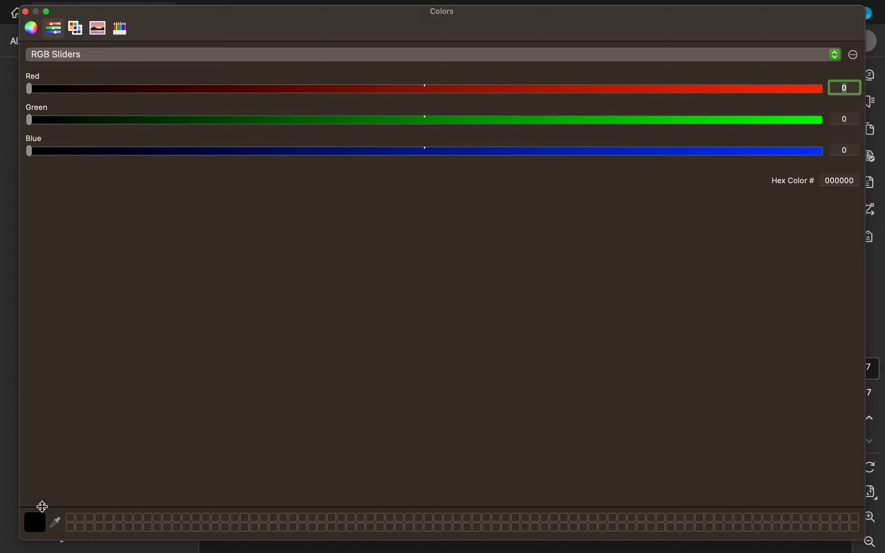
left_click(25, 11)
left_click(294, 209)
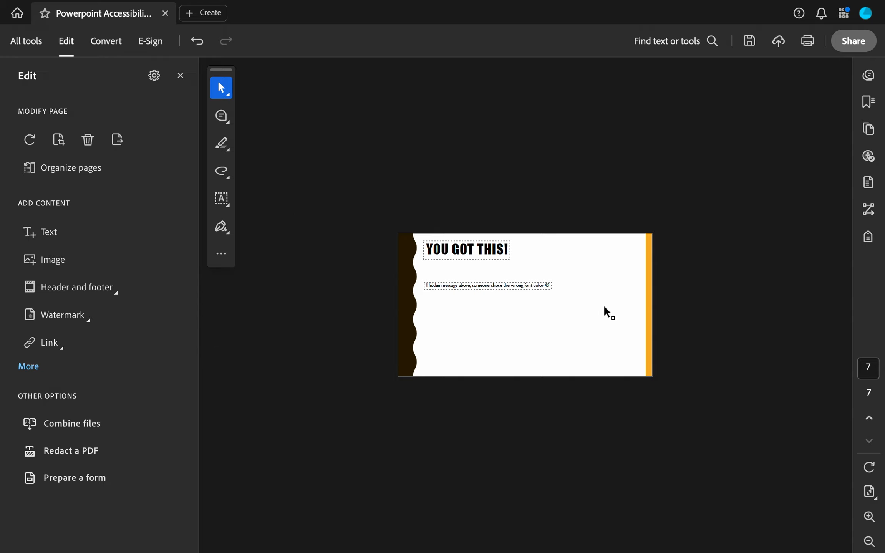
- Leave edit mode and open the accessibility checker results with the Document issues expanded
left_click(180, 75)
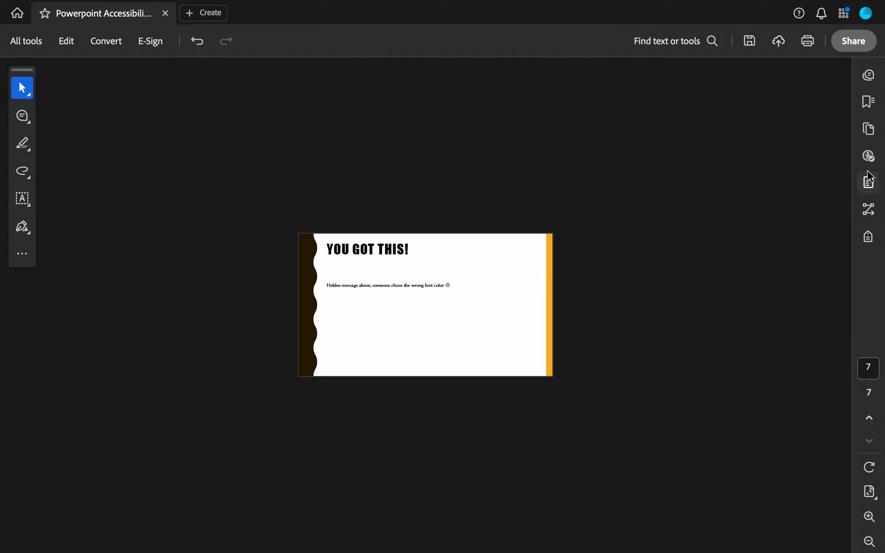
left_click(868, 156)
left_click(702, 107)
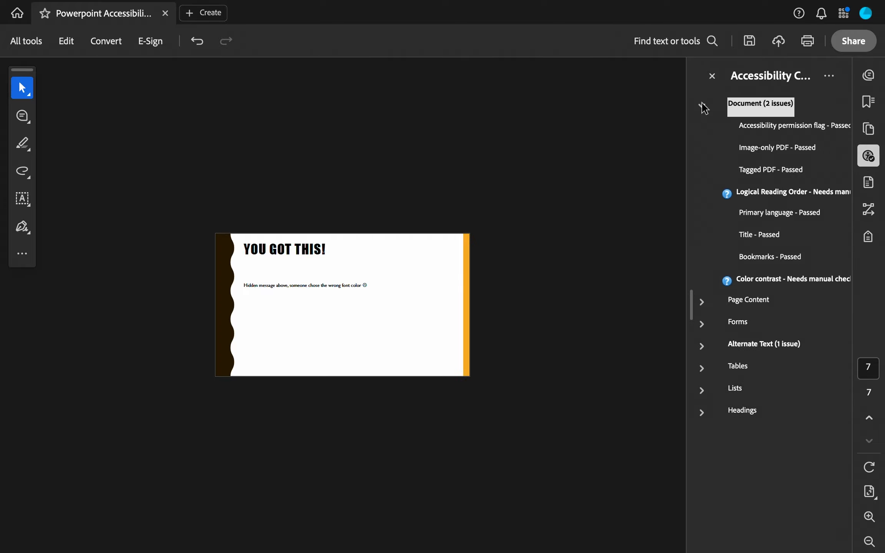
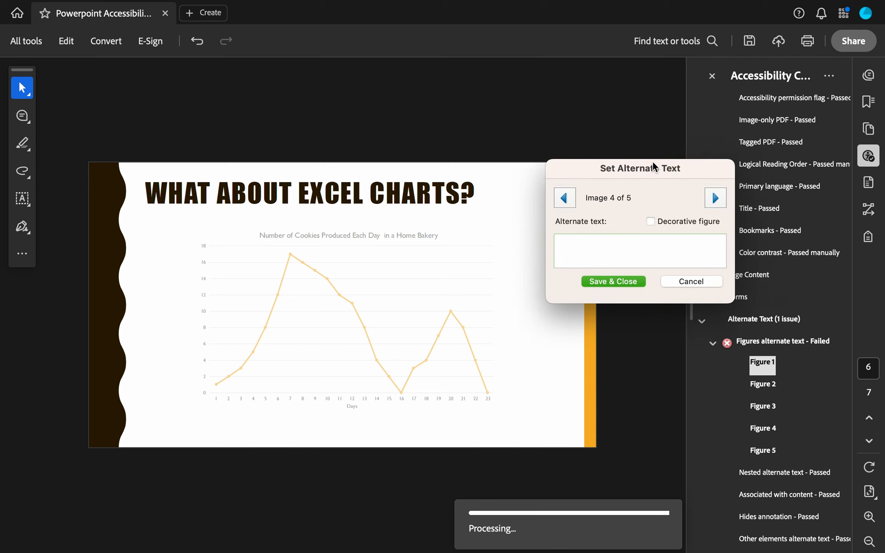
- Enter alternate text beginning with "Cha" for the page 6 line chart, advance to the last figure, and save the alternate text
type("Cha")
left_click(719, 198)
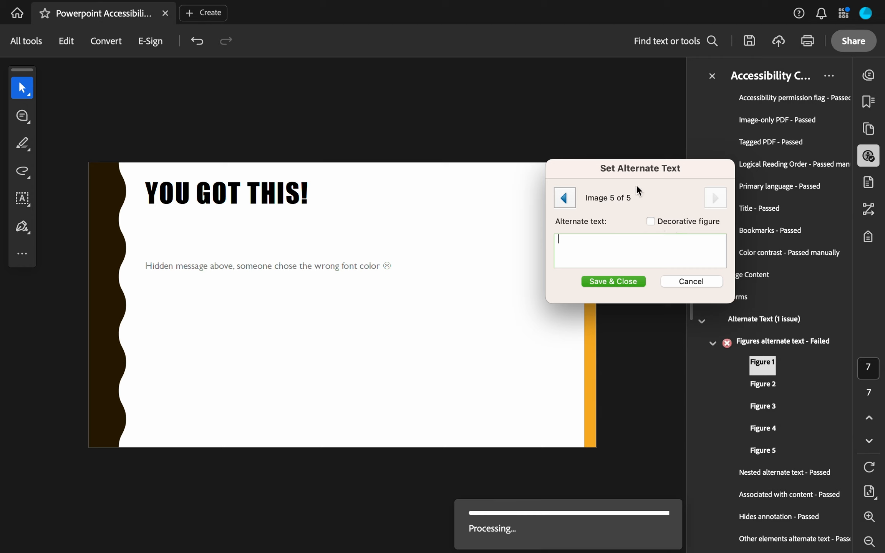
left_click_drag(628, 169, 745, 176)
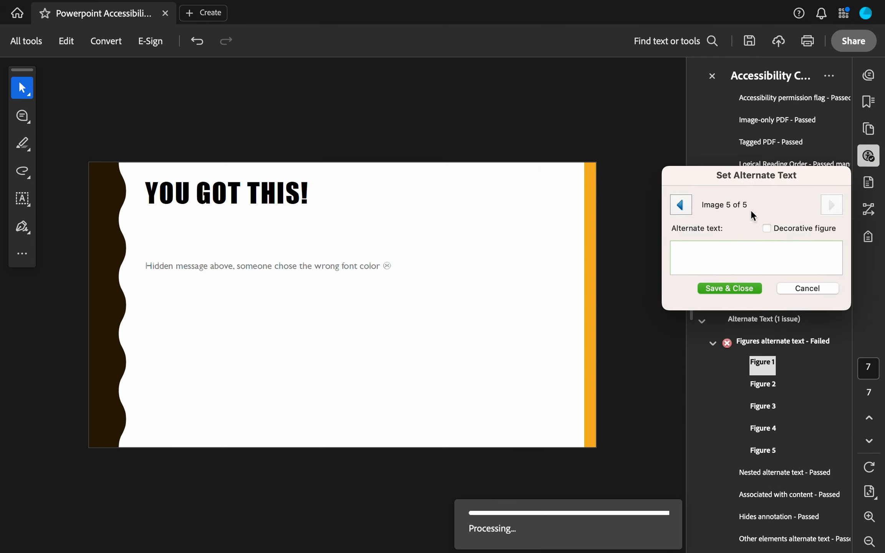
left_click(769, 226)
left_click(769, 226)
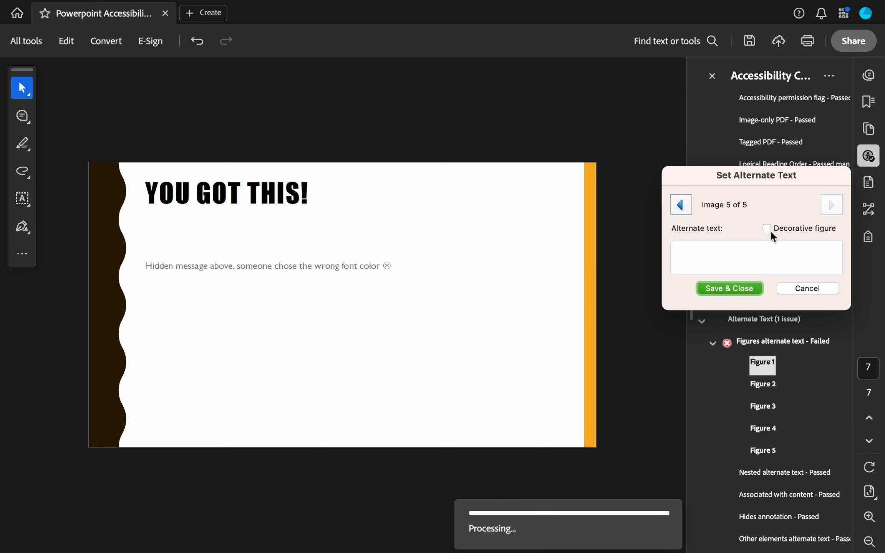
left_click(745, 288)
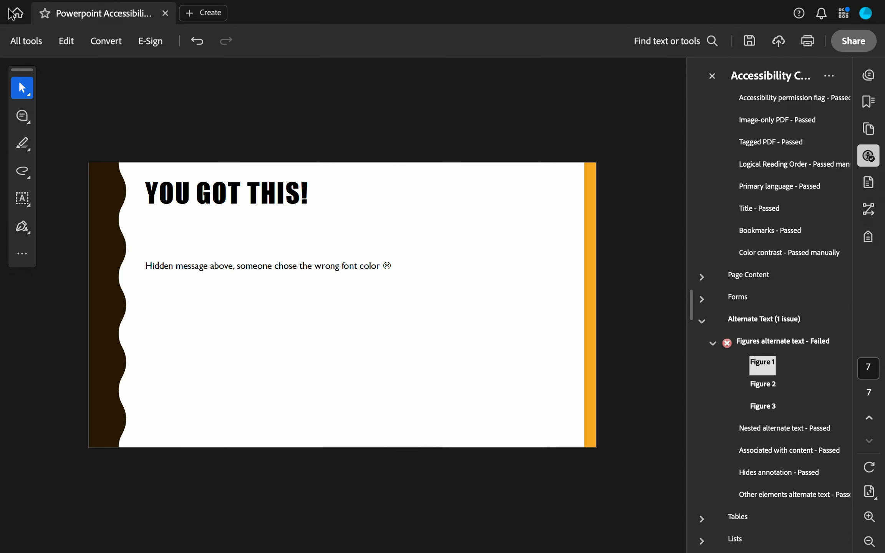
- Open the Reading Order tool and retag the hidden-message line on page 7 as Text/Paragraph
left_click(40, 46)
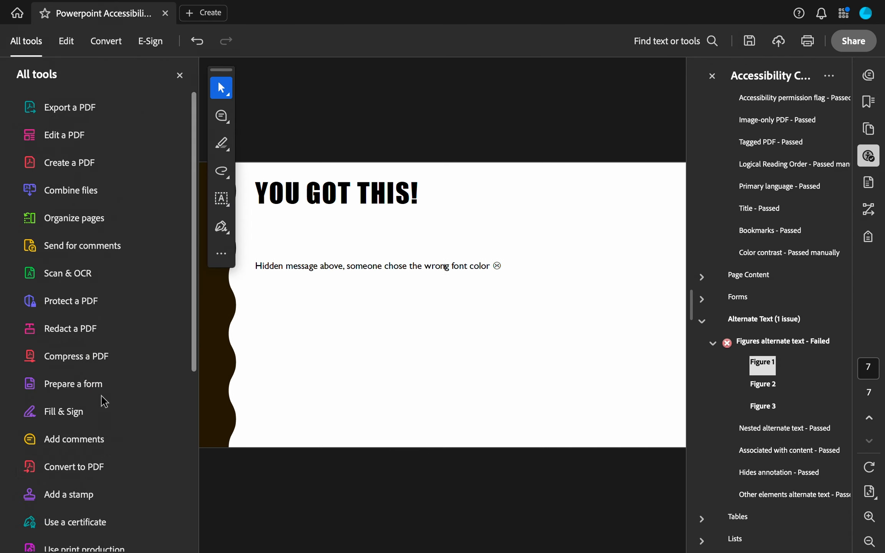
scroll(104, 402, "down", 8)
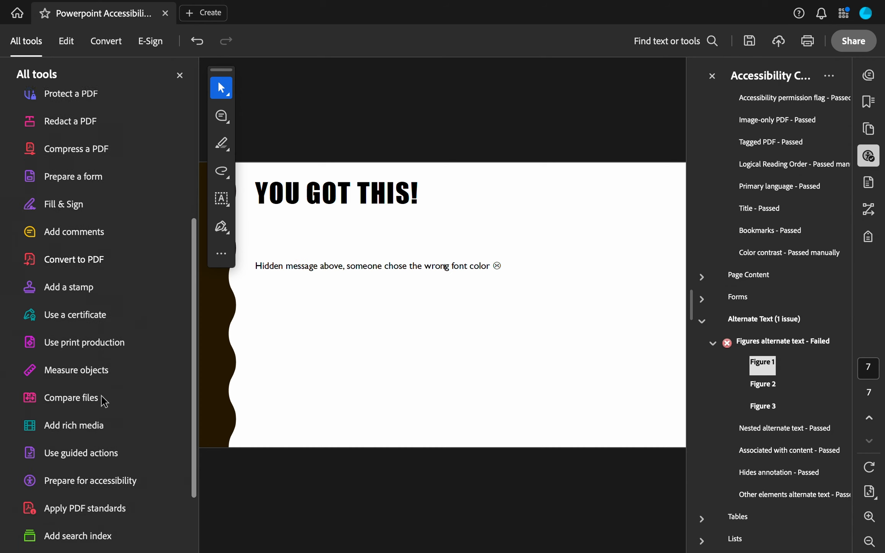
scroll(103, 402, "down", 2)
left_click(106, 423)
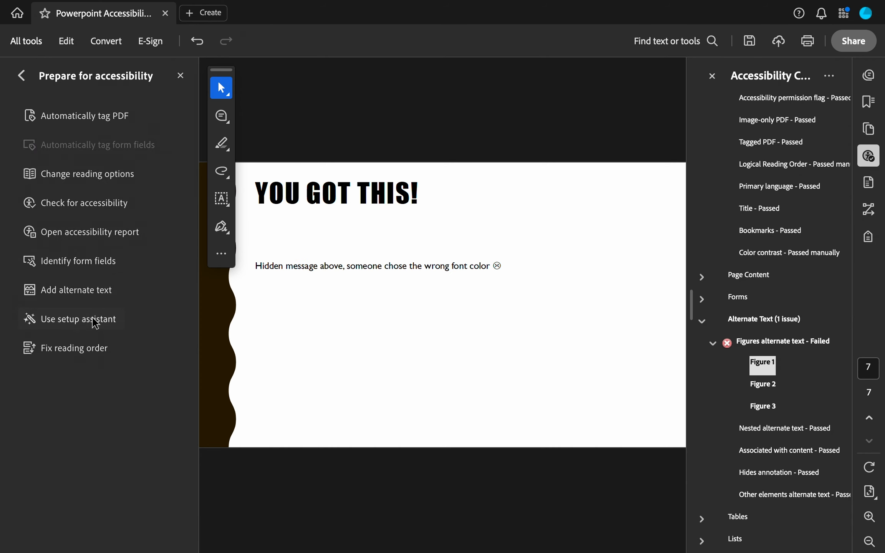
left_click(87, 348)
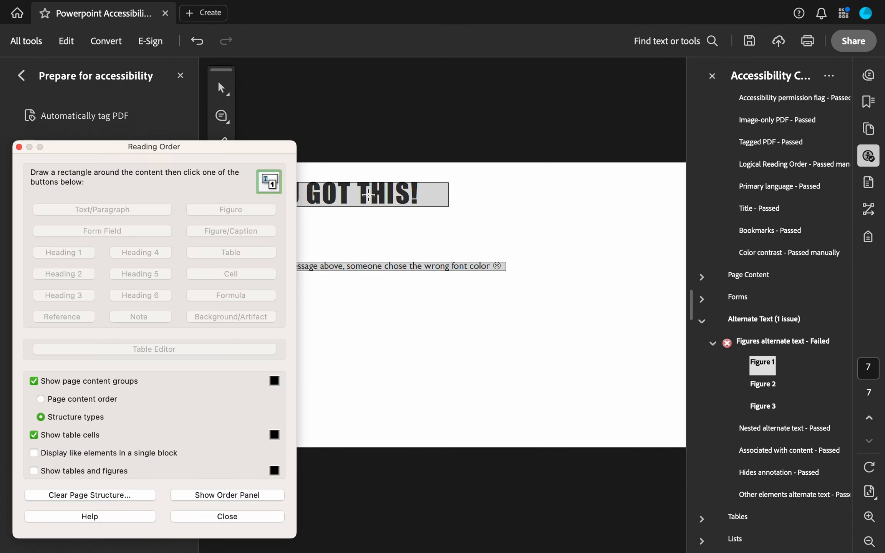
left_click_drag(271, 153, 830, 153)
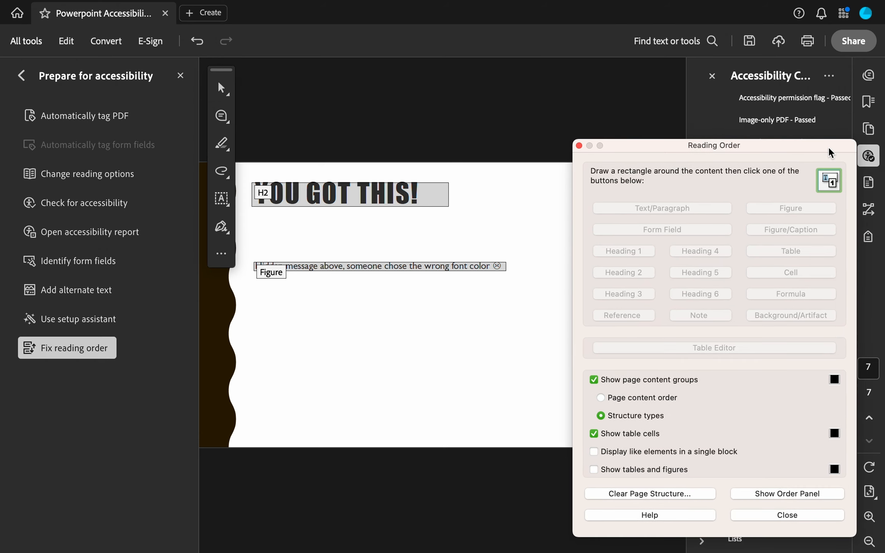
left_click_drag(525, 287, 244, 251)
left_click(647, 209)
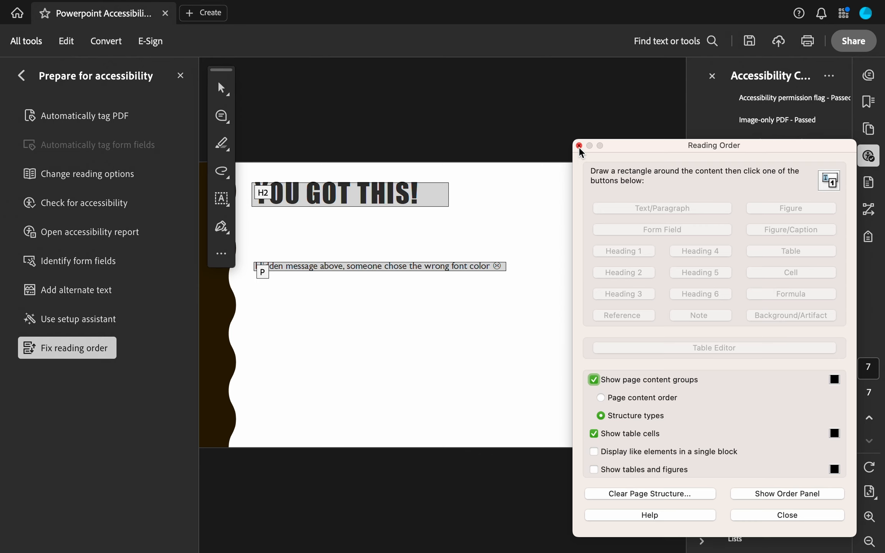
- Run the accessibility check again from the first failed figure and close the Reading Order tool
left_click_drag(666, 155, 189, 129)
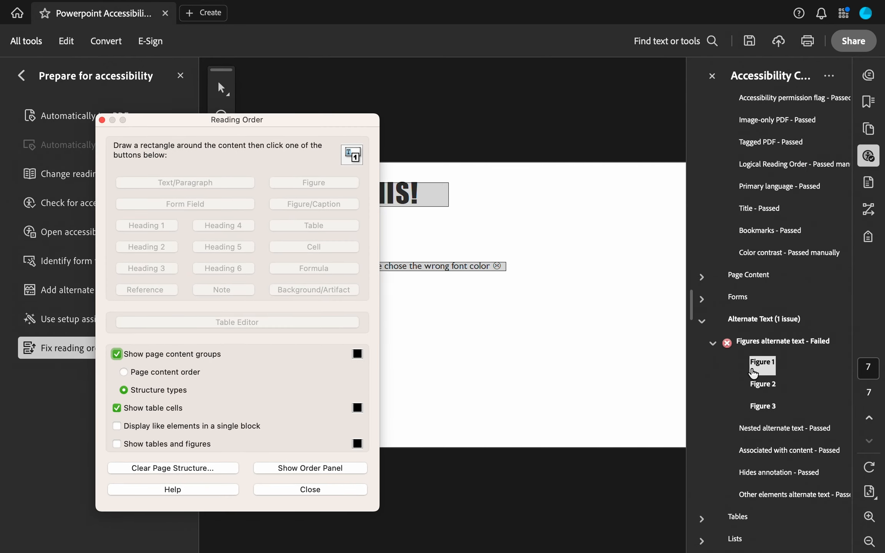
right_click(755, 368)
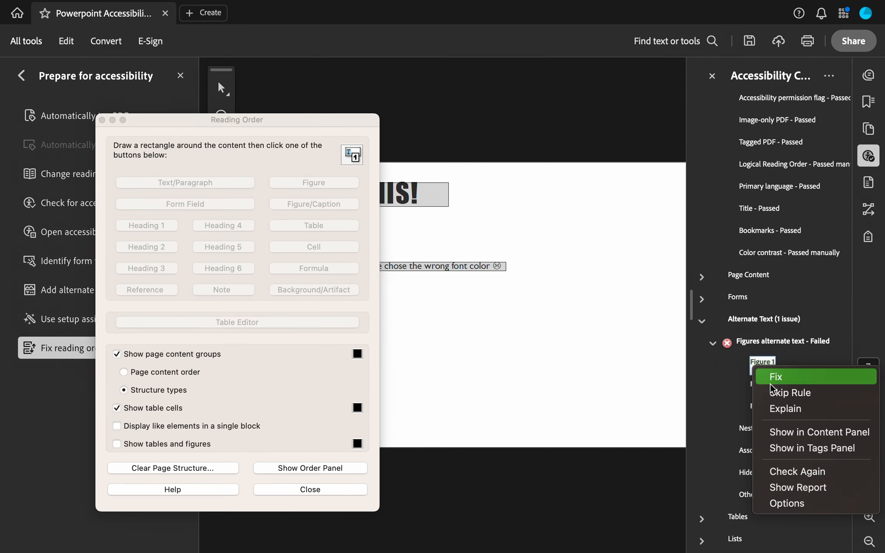
left_click(799, 472)
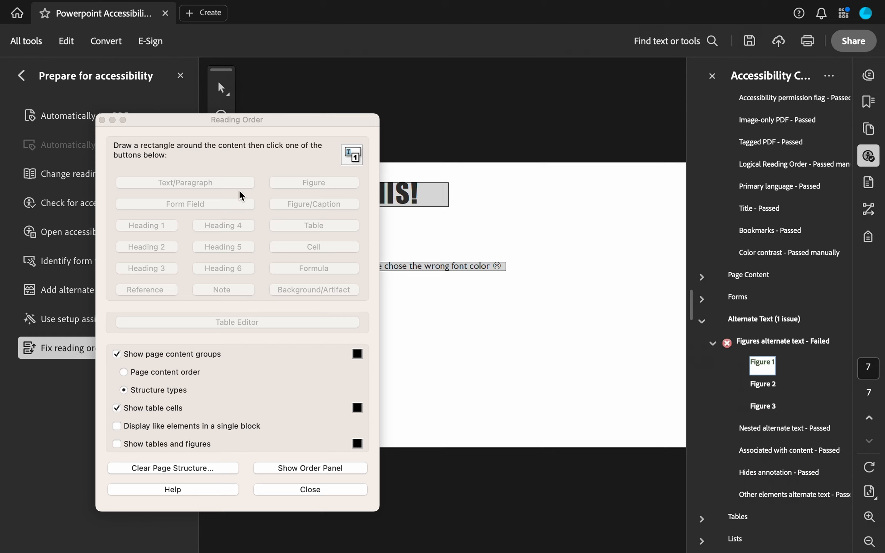
left_click(102, 120)
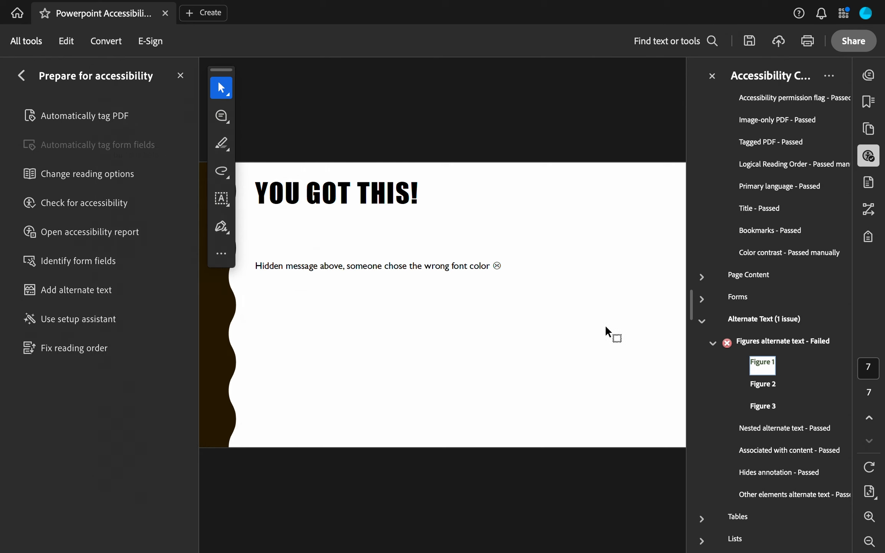
- Fix the failed figure alternate text by advancing to the page 1 background image, marking it as decorative, and saving
right_click(766, 369)
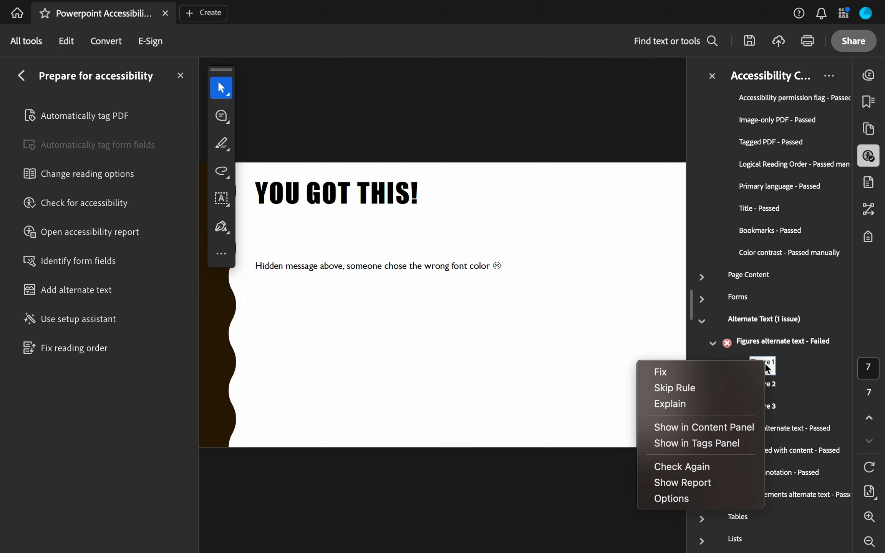
left_click(718, 370)
left_click(514, 232)
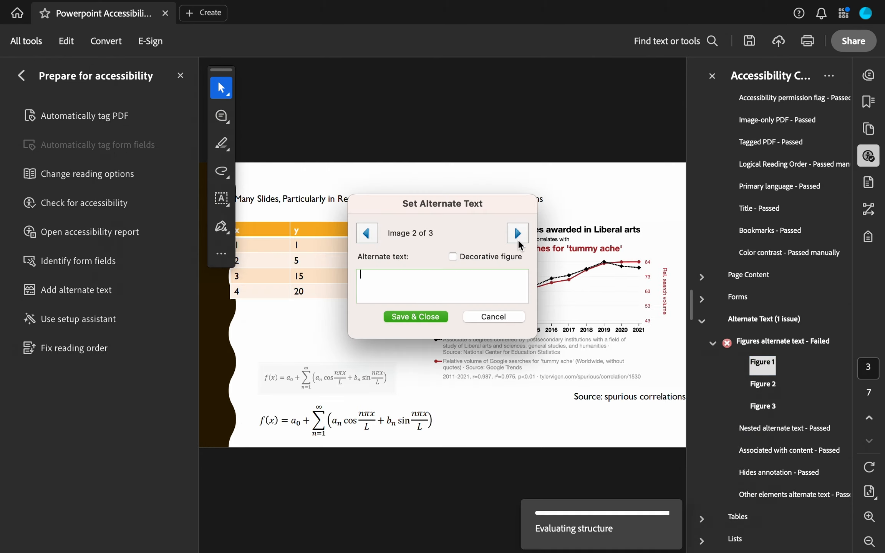
left_click(518, 239)
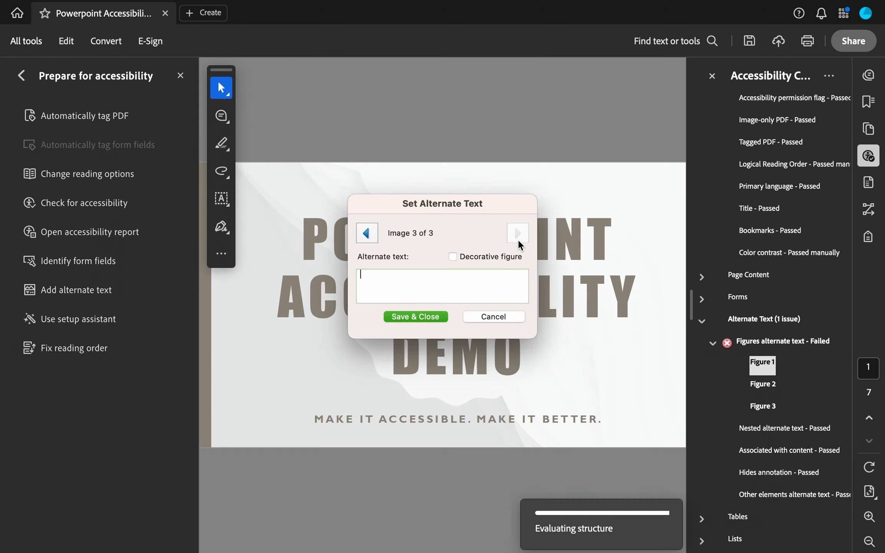
left_click(463, 258)
left_click(430, 313)
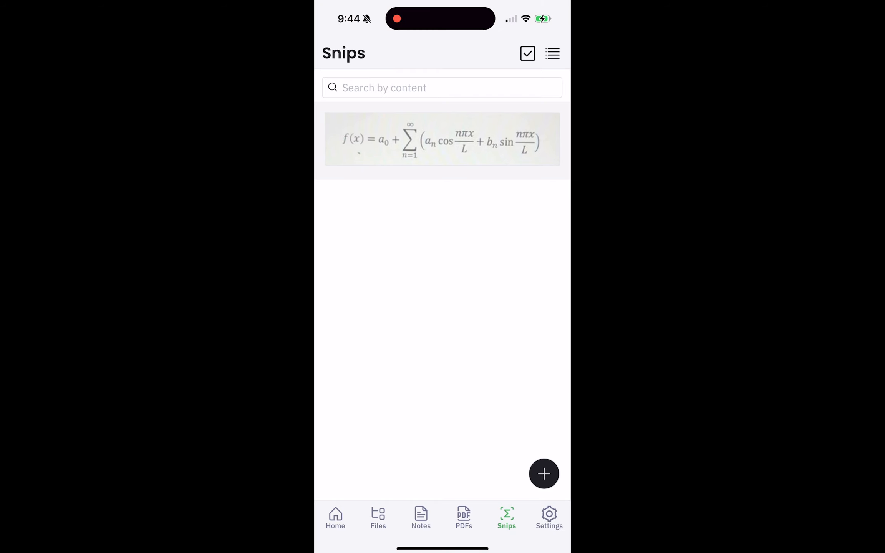
- In the Mathpix phone app, create a new snip by photographing the lower equation on page 3
left_click(336, 518)
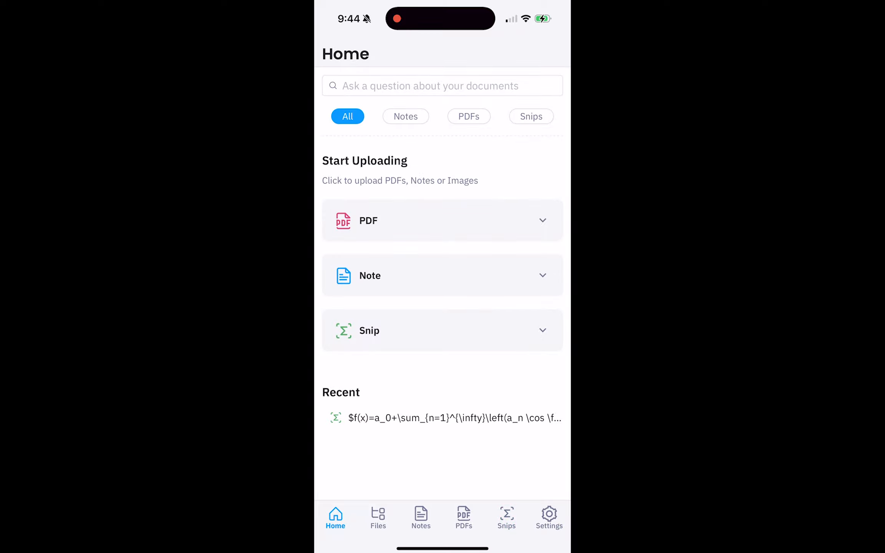
left_click(442, 331)
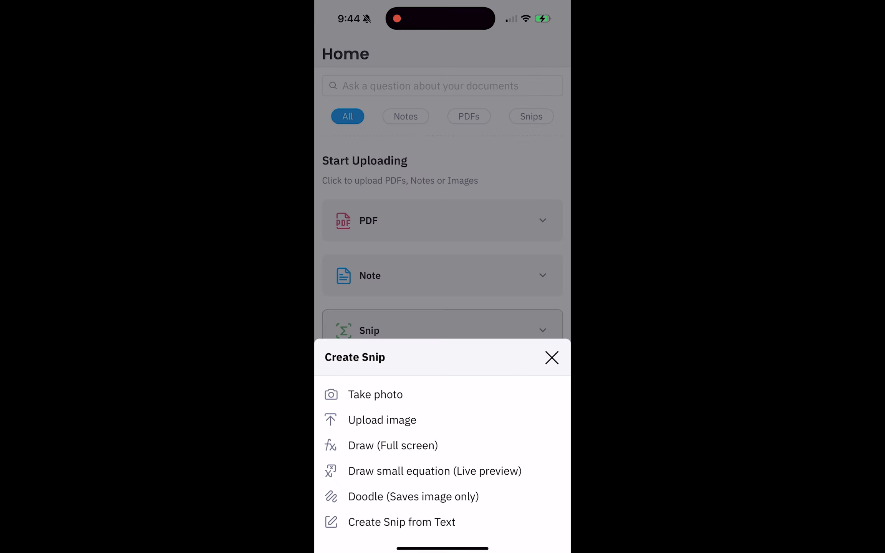
left_click(376, 394)
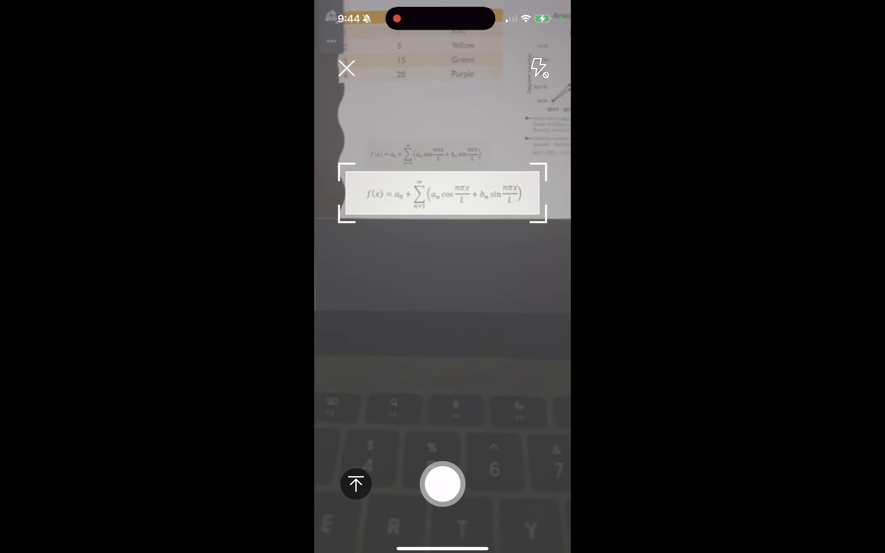
left_click(443, 484)
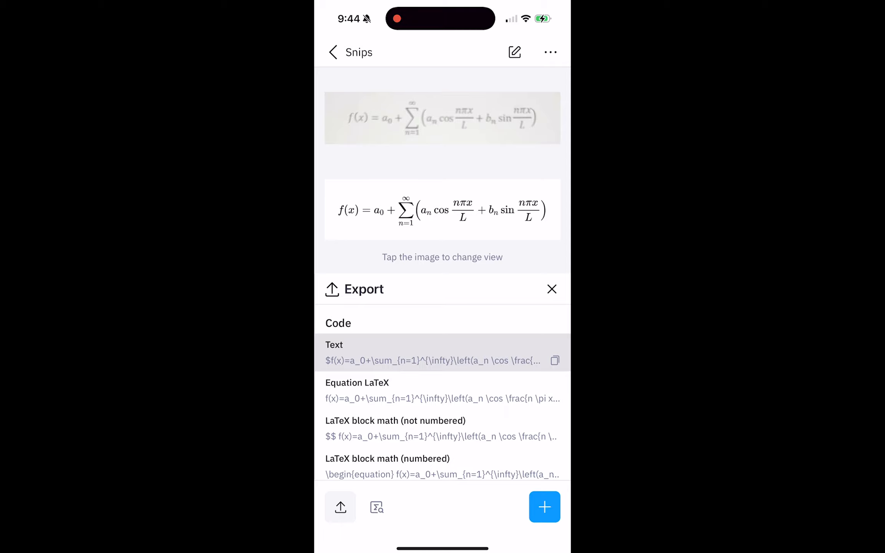
- Export the equation snip as PDF (with HTML) and send it by AirDrop to the MacBook Air
scroll(442, 391, "down", 5)
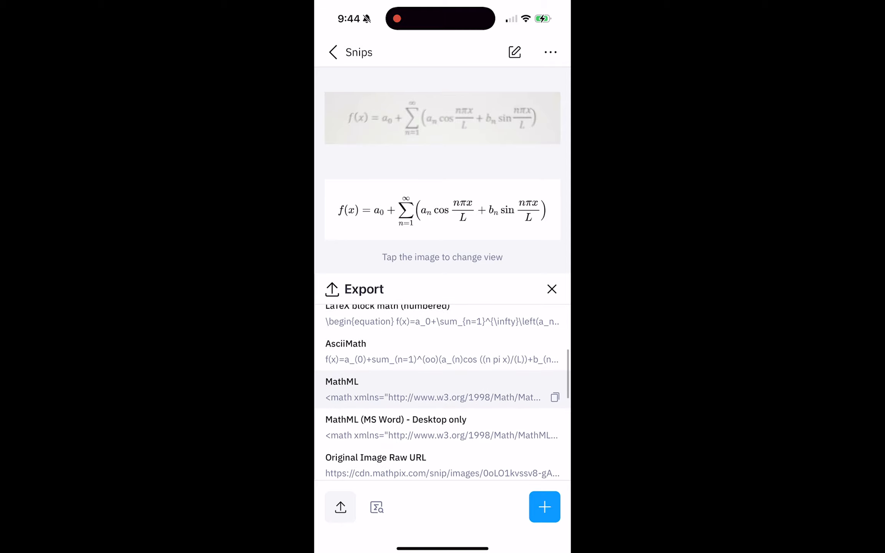
scroll(443, 392, "down", 1)
scroll(442, 445, "up", 2)
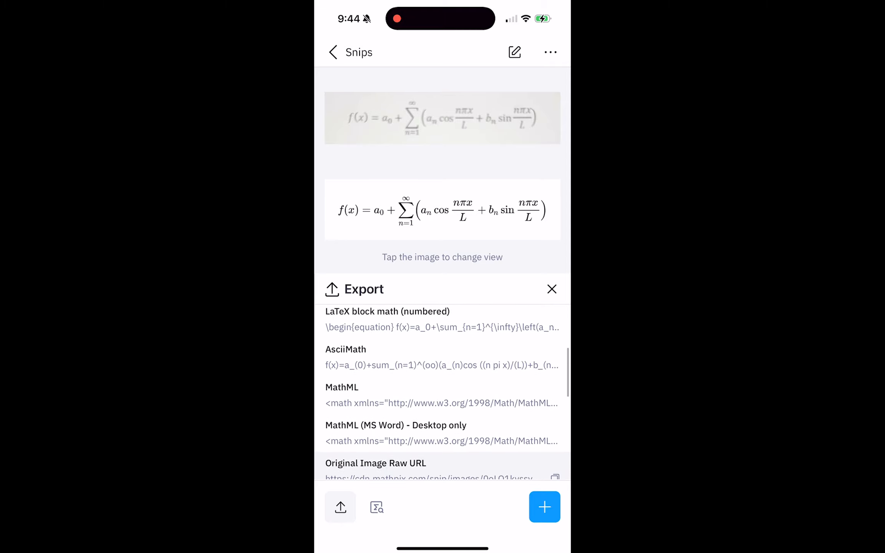
scroll(442, 394, "down", 2)
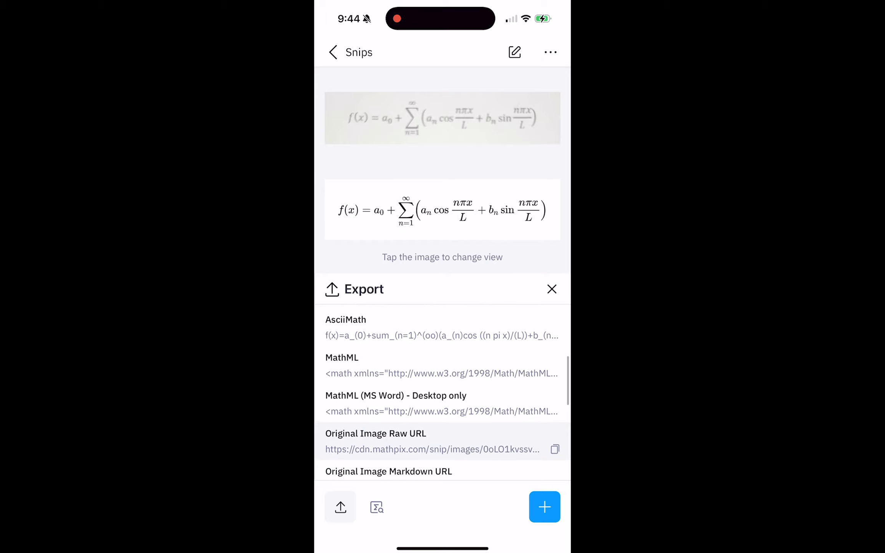
scroll(442, 392, "down", 1)
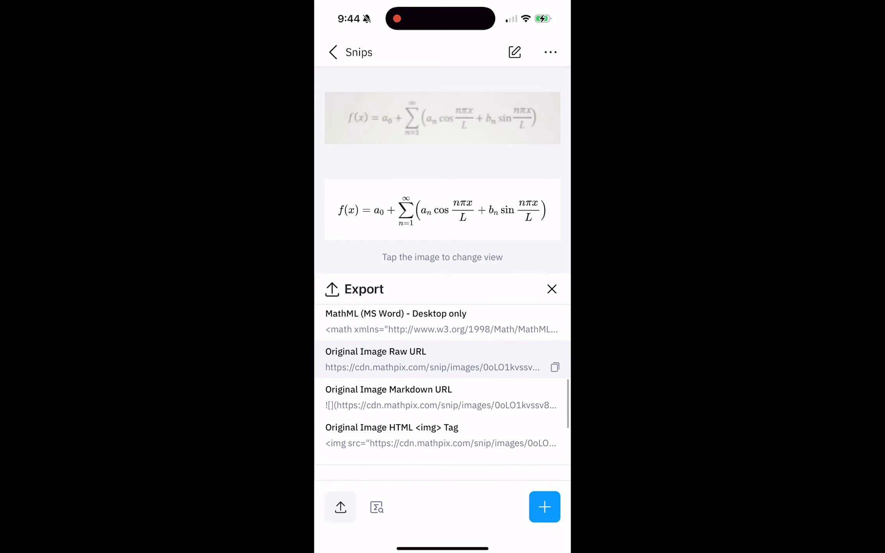
scroll(442, 392, "down", 2)
scroll(442, 392, "down", 3)
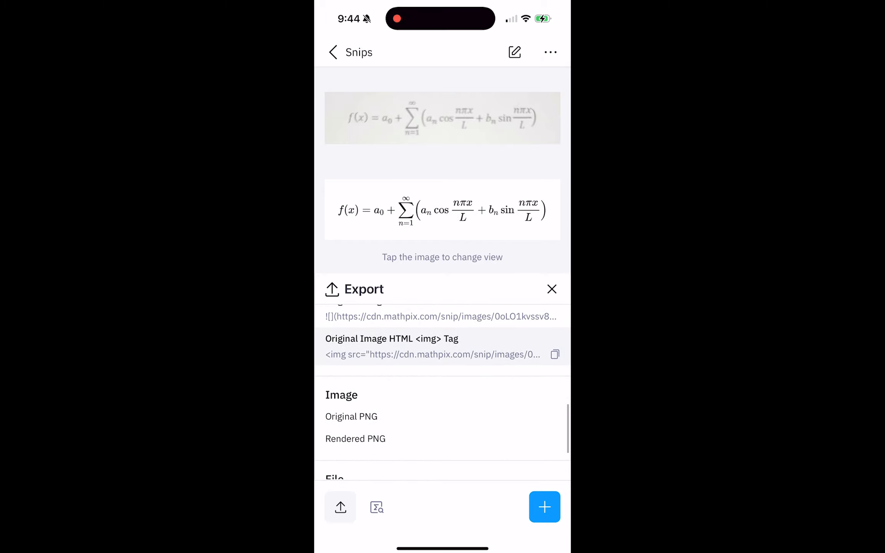
left_click(442, 436)
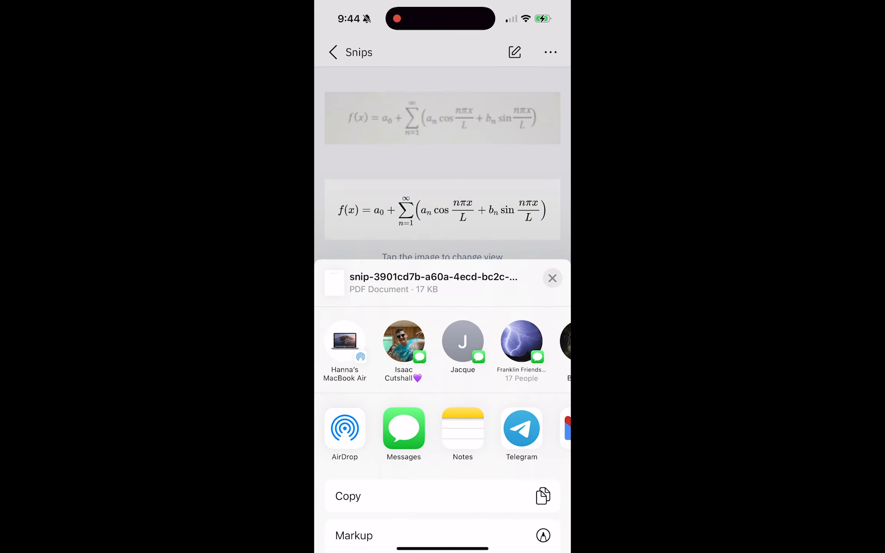
left_click(345, 342)
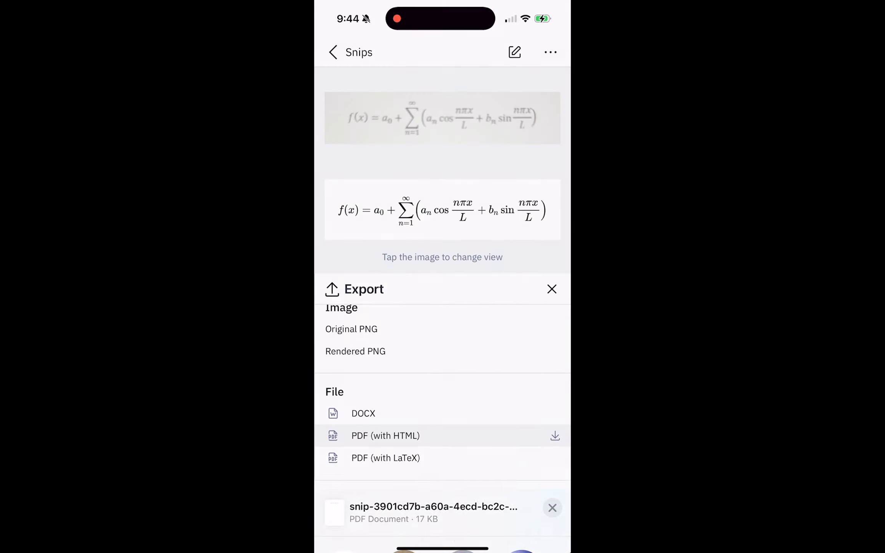
- Look through the equation snip's export formats in Mathpix, from the original image URLs up to MathML and AsciiMath
scroll(442, 384, "up", 3)
scroll(442, 385, "up", 3)
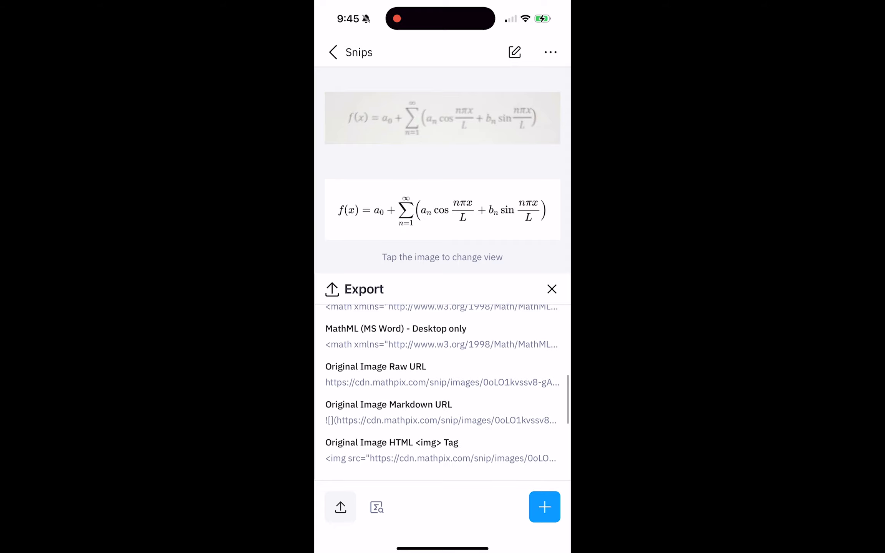
scroll(442, 384, "up", 2)
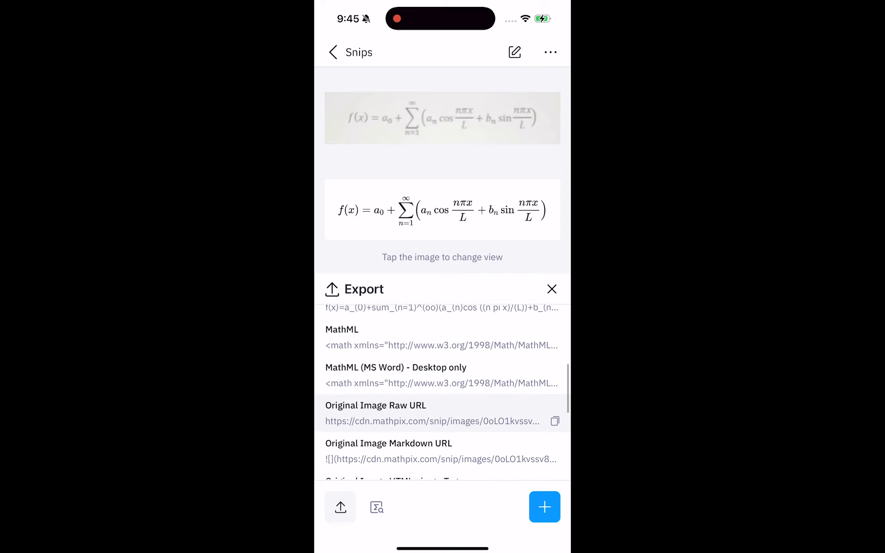
scroll(442, 384, "up", 2)
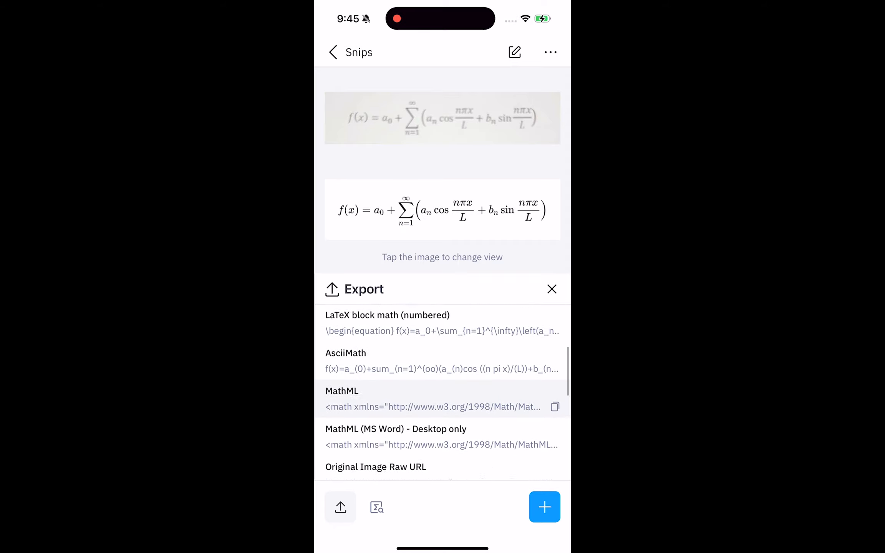
scroll(442, 400, "down", 2)
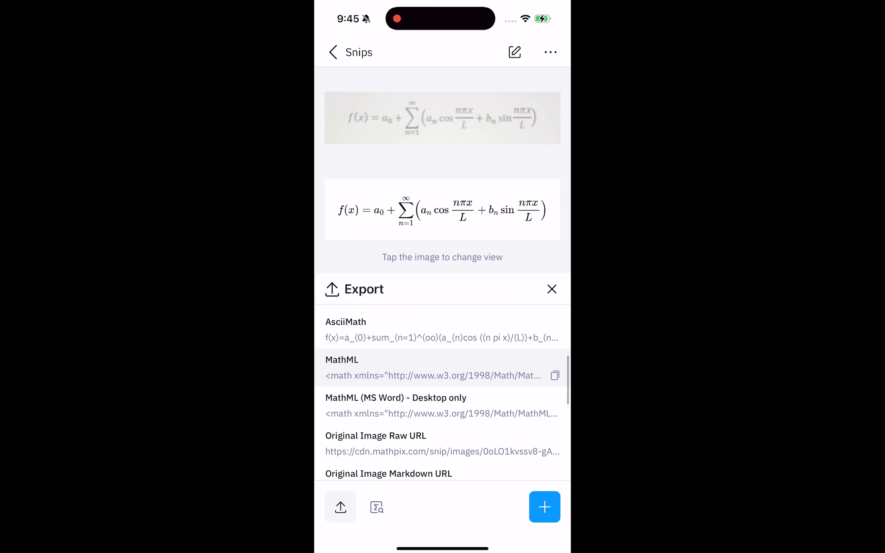
scroll(442, 400, "up", 3)
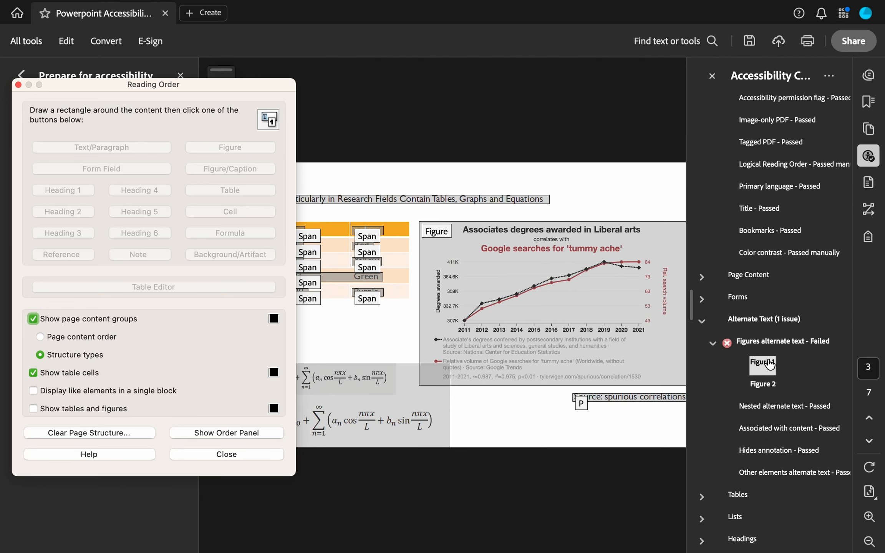
- Open the alternate text fix for the first failed figure and move the Reading Order window aside to uncover the equation
right_click(721, 363)
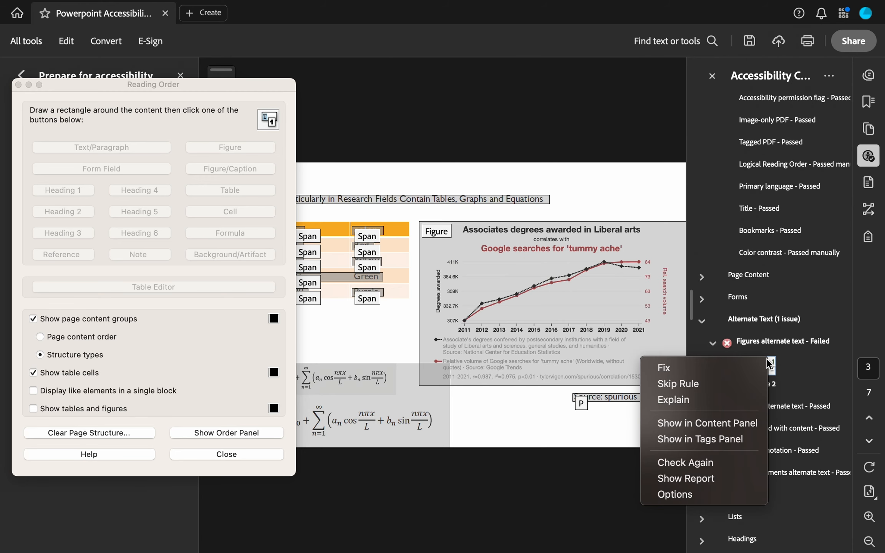
left_click(721, 367)
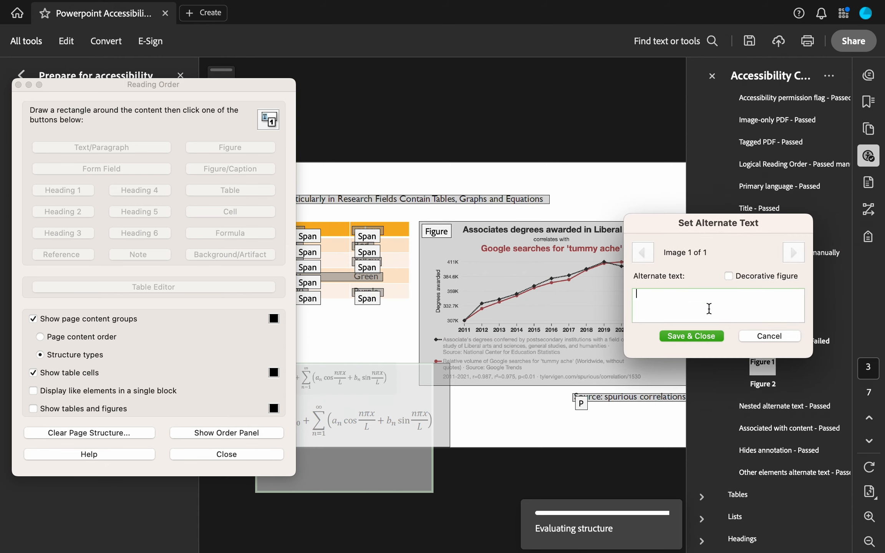
type("Teh")
key("BackSpace")
key("BackSpace")
key("BackSpace")
left_click_drag(263, 86, 171, 86)
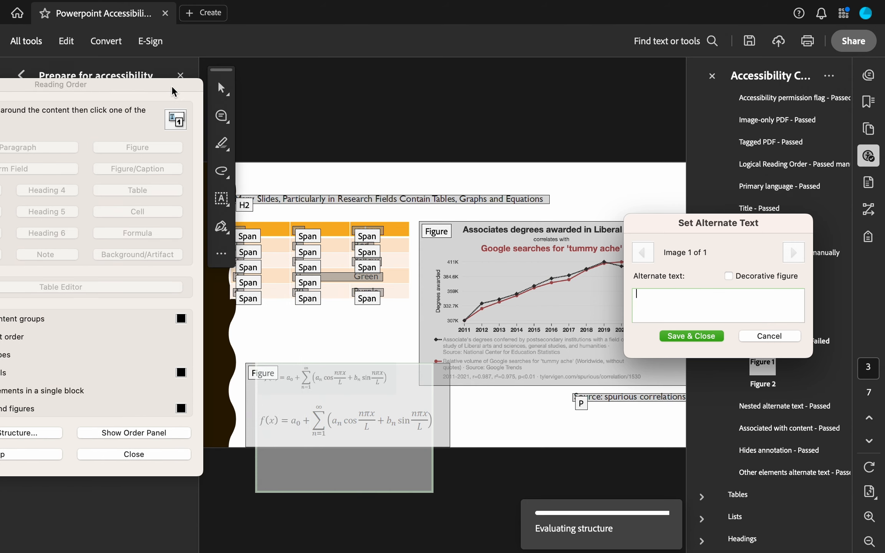
- Enter "Math equation, view next page for HTML formatted version" as the equation figure's alternate text
left_click(686, 318)
type("mMAt")
key("BackSpace")
key("BackSpace")
key("BackSpace")
type("ath equation, view next ")
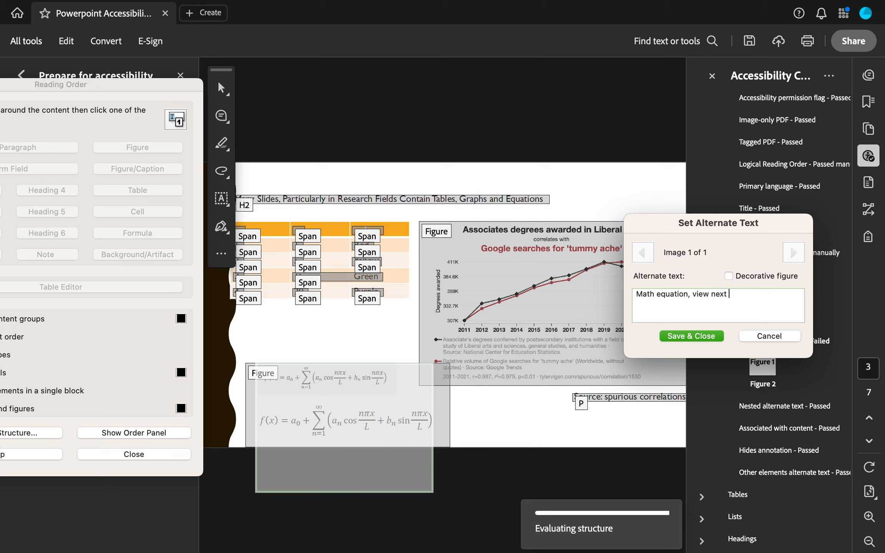
type("page for HTML formatted version")
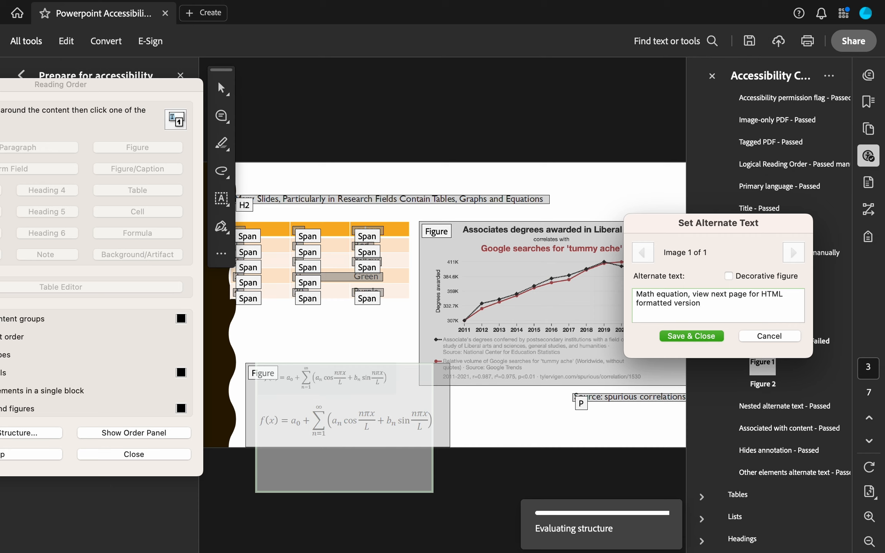
- Append ". ASCII description: f(x)=a_(0)+sum_(n=1)^(oo)(a_(n)cos ((n pi x)/(L))+b_(n)sin ((n pi x)/(L))" to the equation's alternate text and save it
type(". ASC")
key("BackSpace")
key("BackSpace")
type("descriptio")
type("n:")
type("f(x)=a_(0")
type(")+sum_n(")
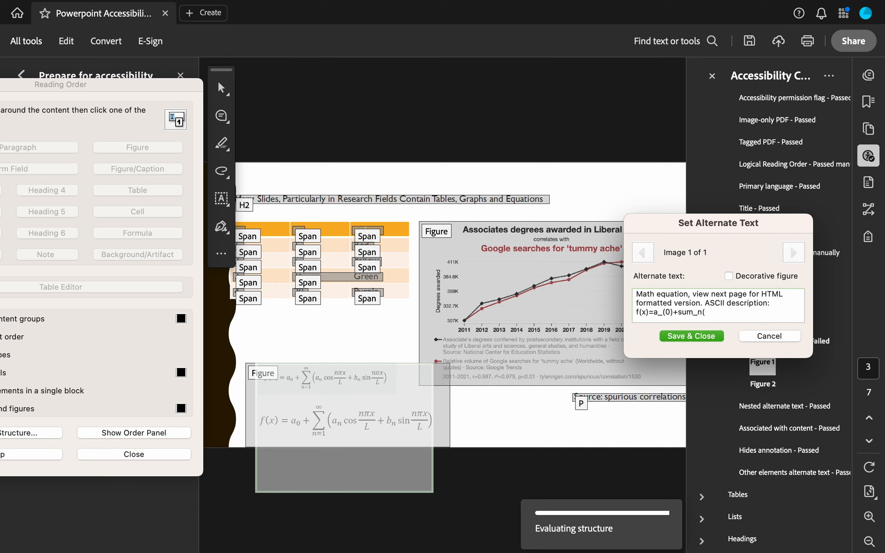
type("=1)")
key("BackSpace")
key("BackSpace")
key("BackSpace")
key("BackSpace")
key("BackSpace")
type("(n=1)^(oo)(a_(n)cos ((n pi")
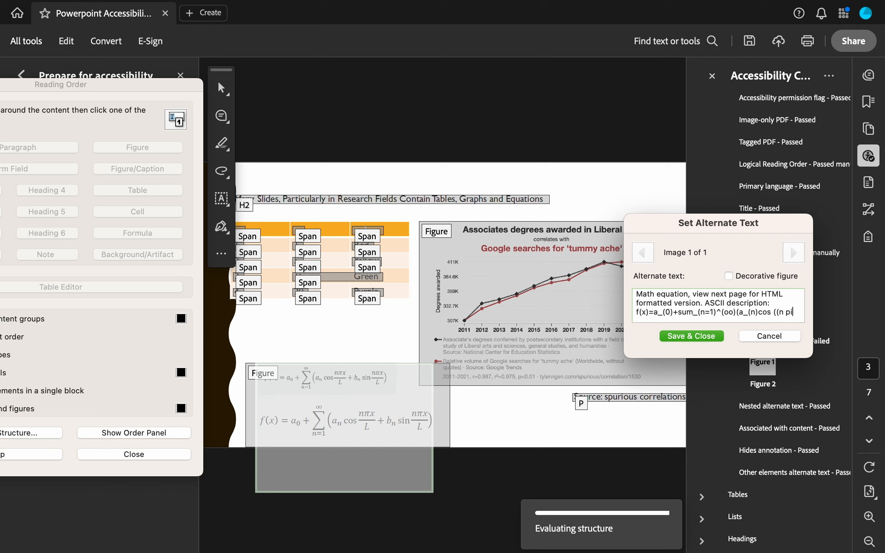
type(" x)/(L")
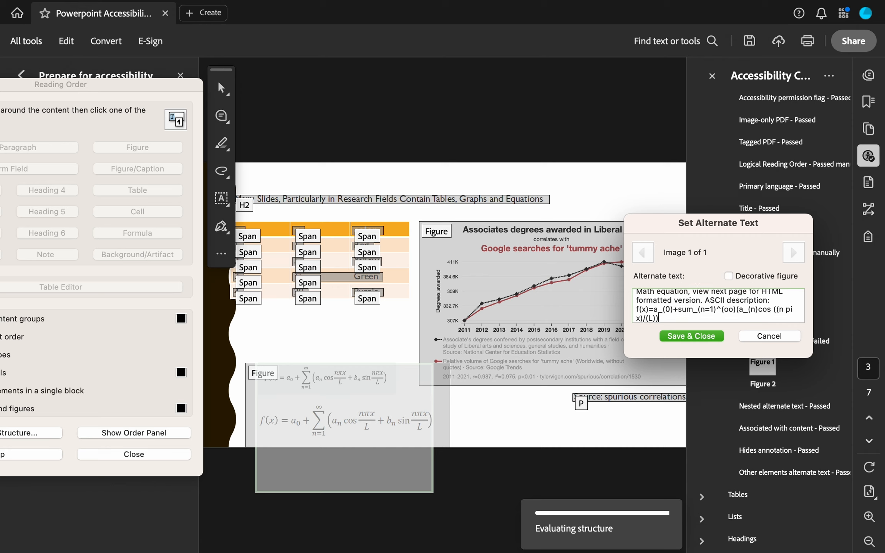
type("))+b_(n)sin ((n pi x)/(L))")
left_click(692, 336)
- Switch from fixing the reading order to organizing pages and open the page insertion options with page 3 selected
left_click_drag(76, 85, 615, 89)
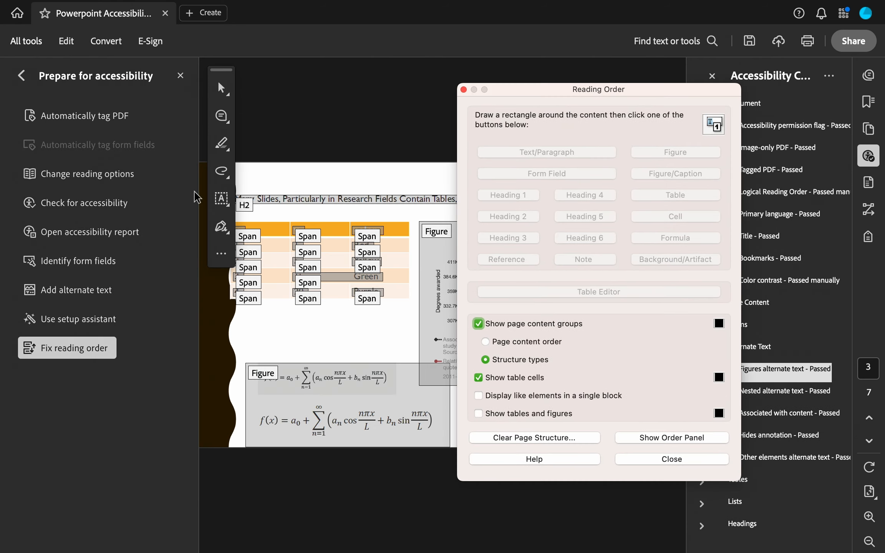
left_click(21, 75)
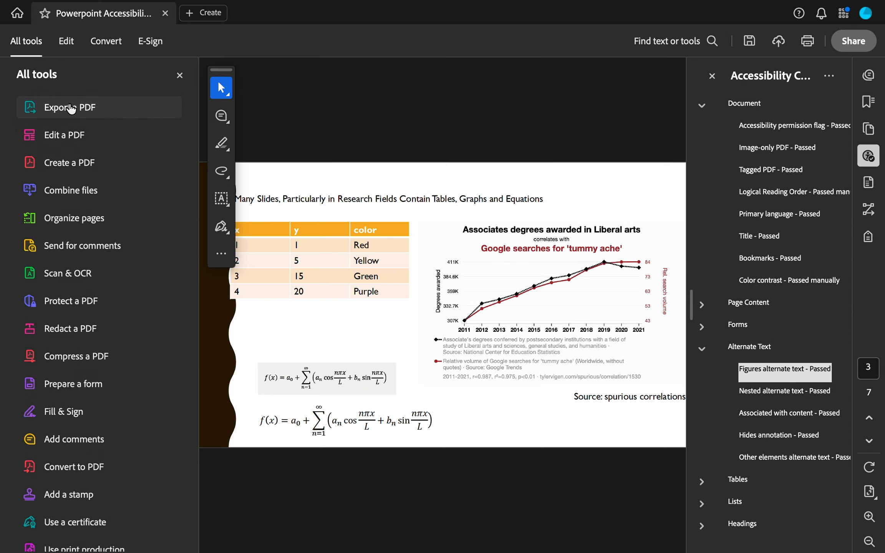
left_click(73, 218)
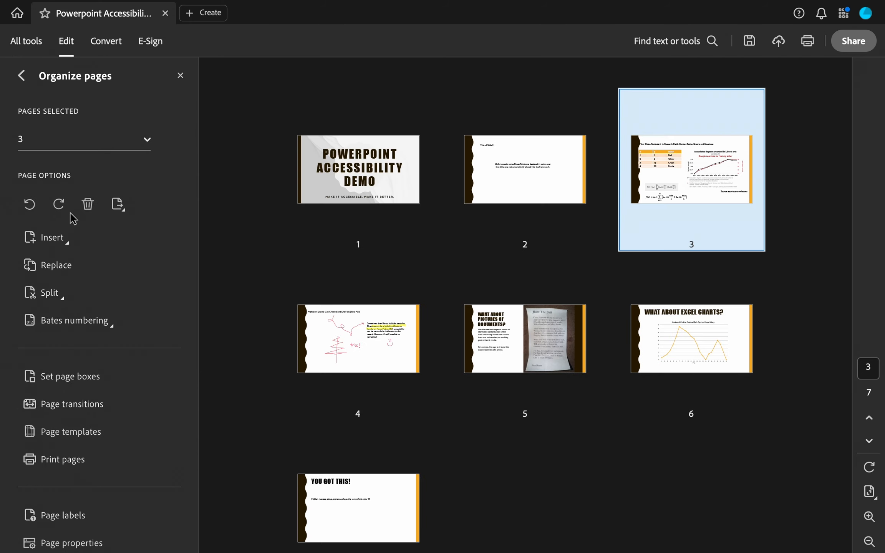
mouse_move(393, 380)
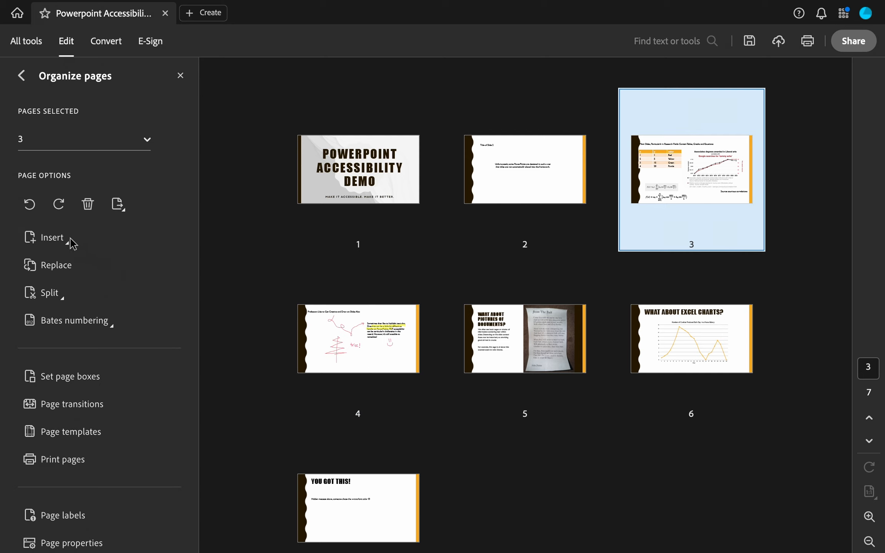
left_click(395, 364)
mouse_move(737, 96)
left_click(61, 240)
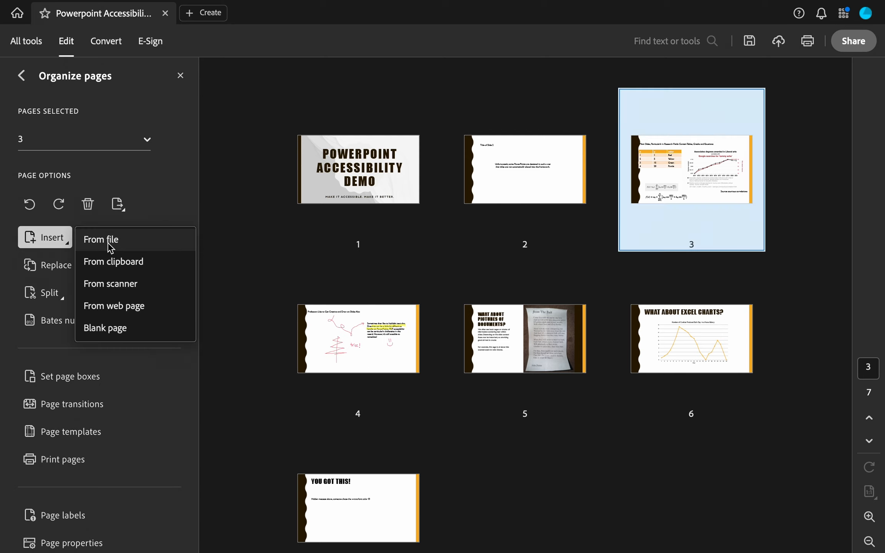